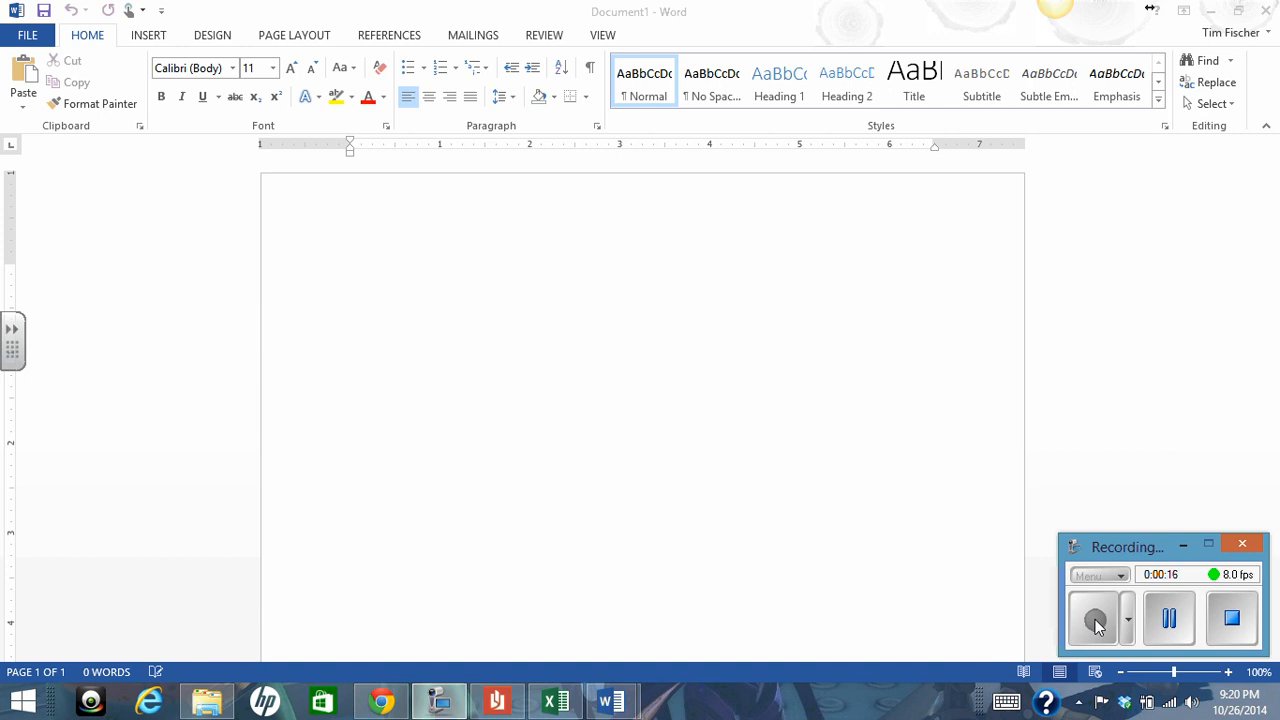
Open the custom page margins and set the bottom margin to 0.6" and the top margin to 0.5"
left_click(292, 38)
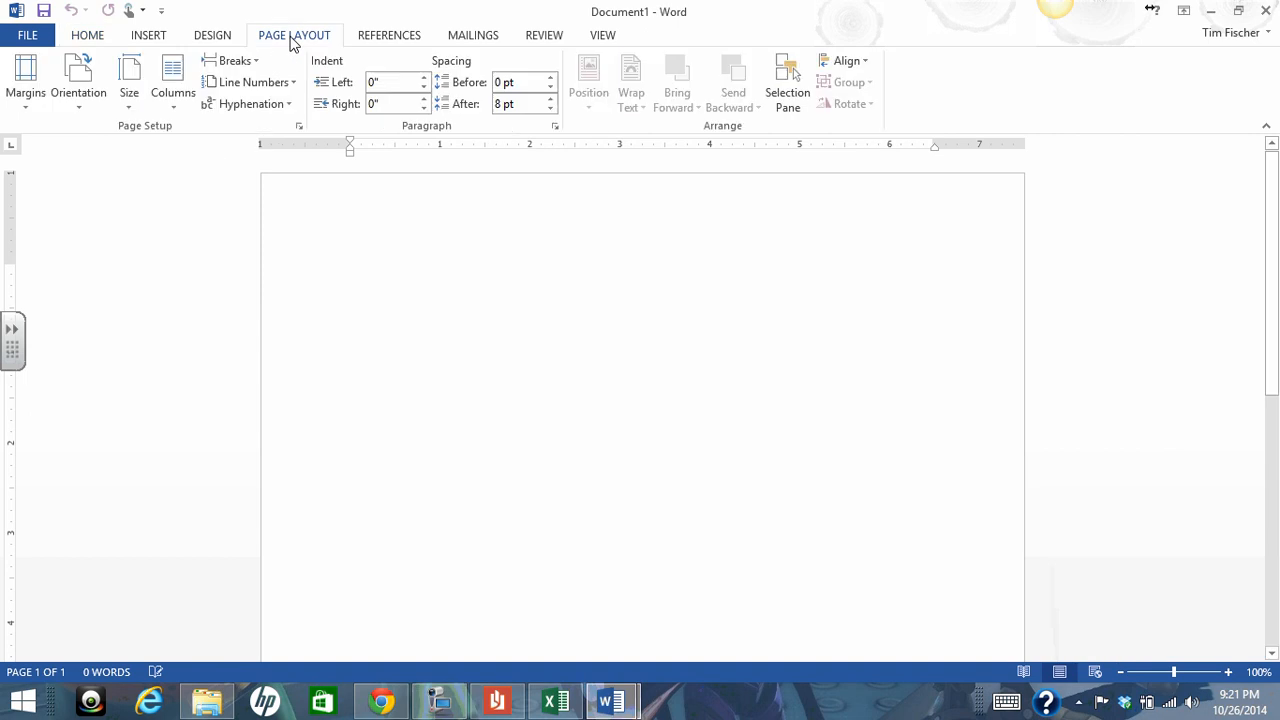
left_click(18, 110)
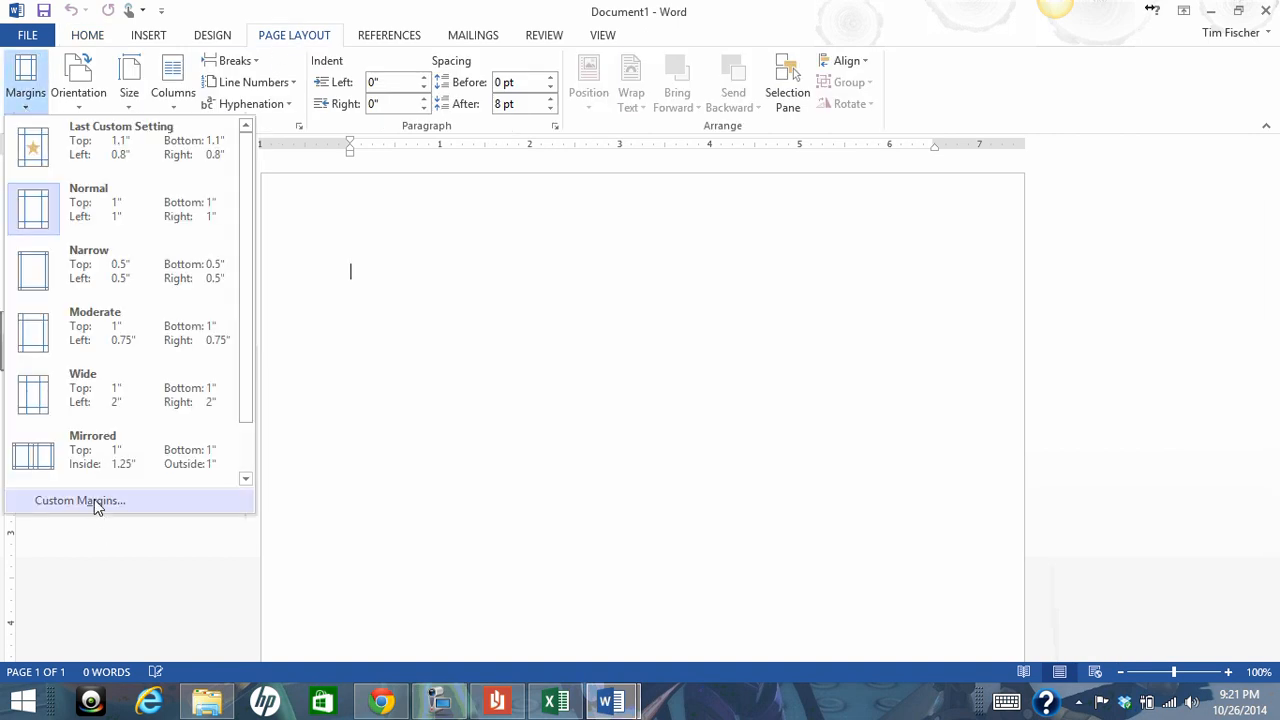
left_click(80, 501)
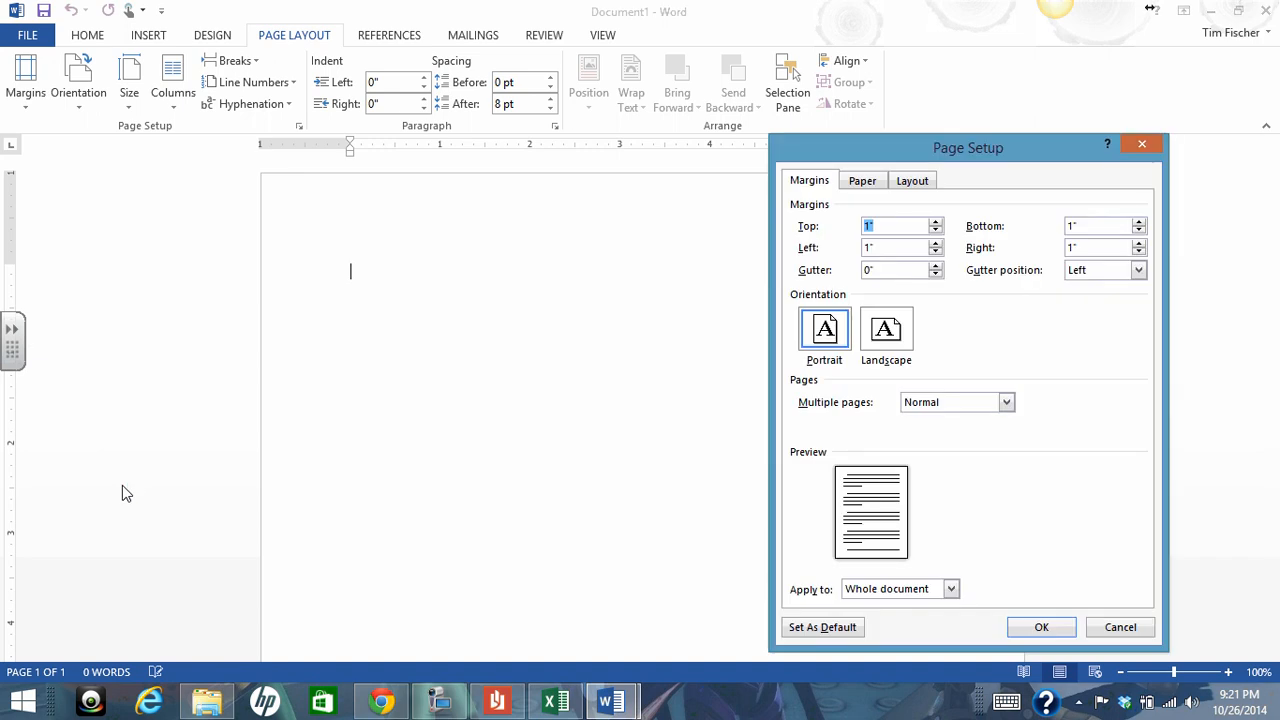
left_click(1139, 230)
left_click(1139, 230)
left_click(1139, 230)
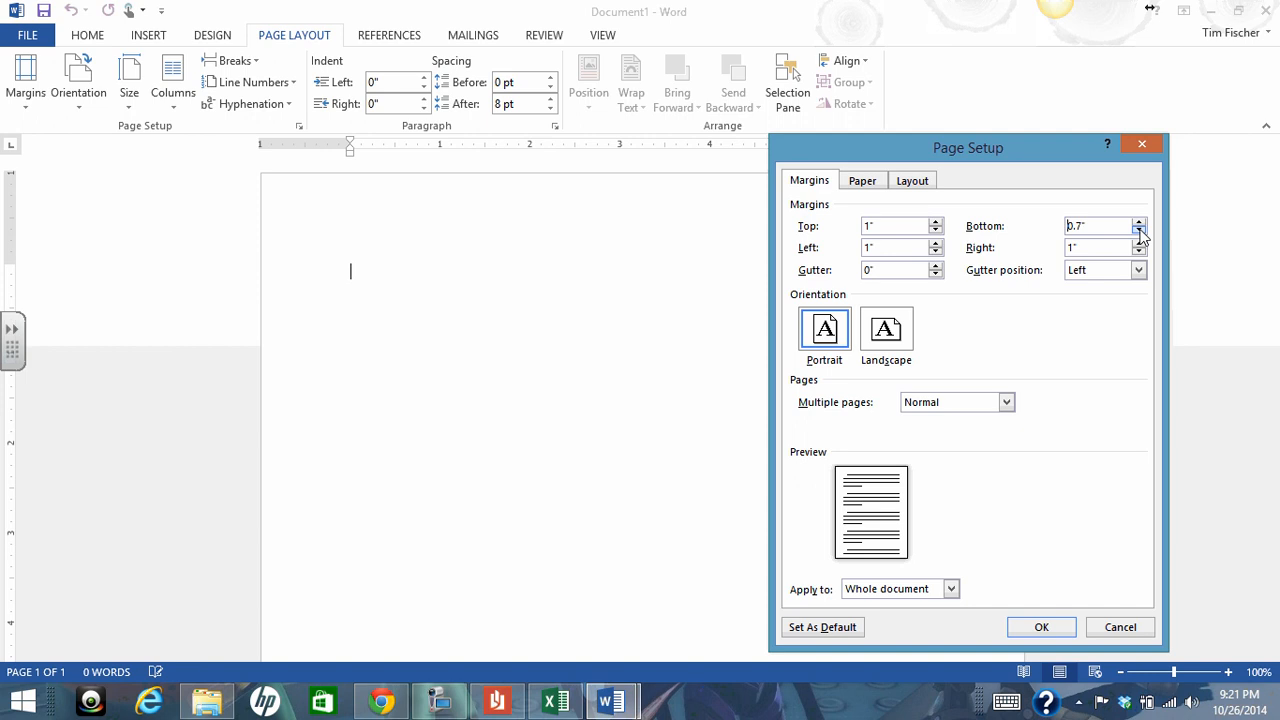
left_click(1139, 230)
left_click(936, 224)
left_click(936, 224)
left_click(936, 224)
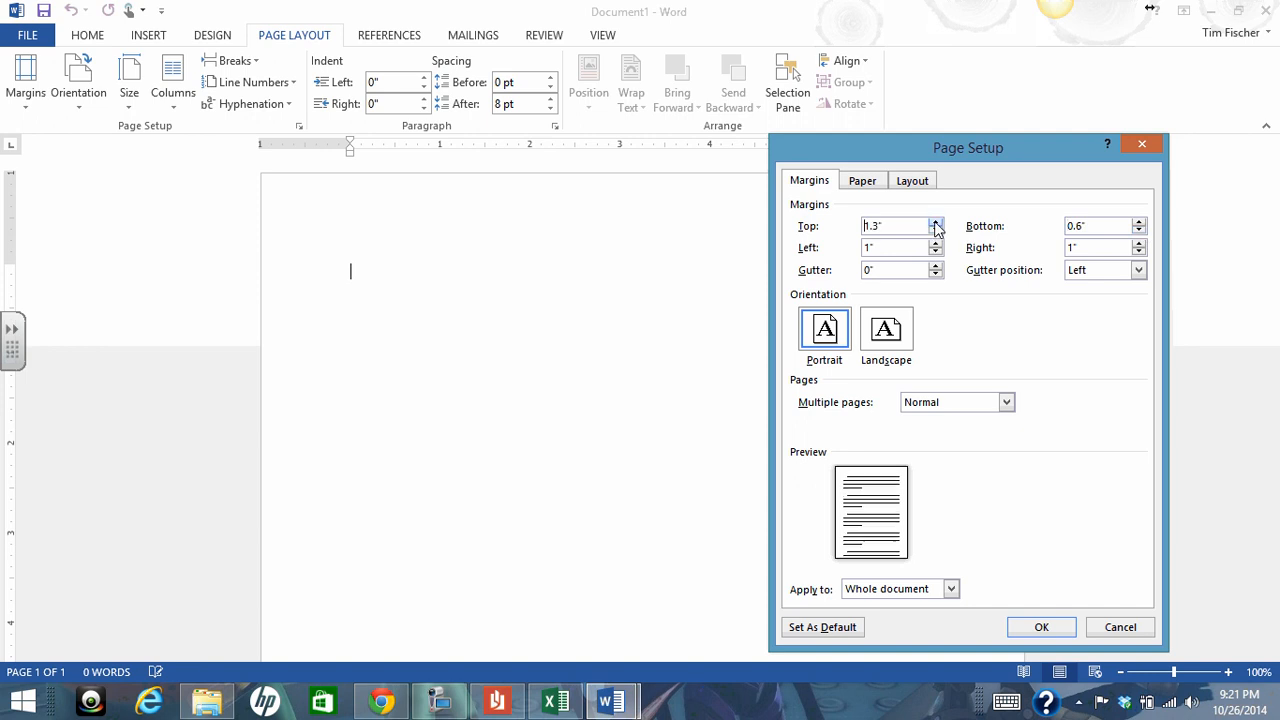
left_click(936, 231)
left_click(936, 231)
left_click(936, 231)
left_click(936, 231)
left_click(936, 231)
left_click(936, 231)
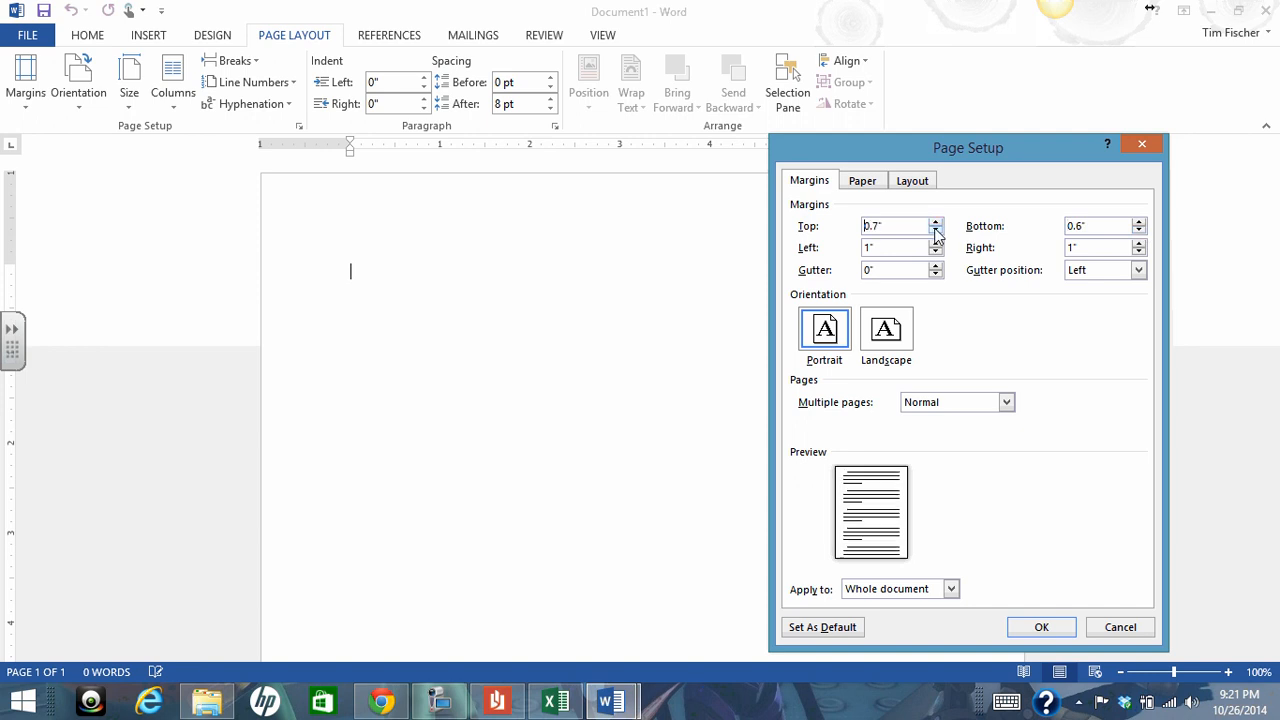
left_click(936, 231)
left_click(936, 231)
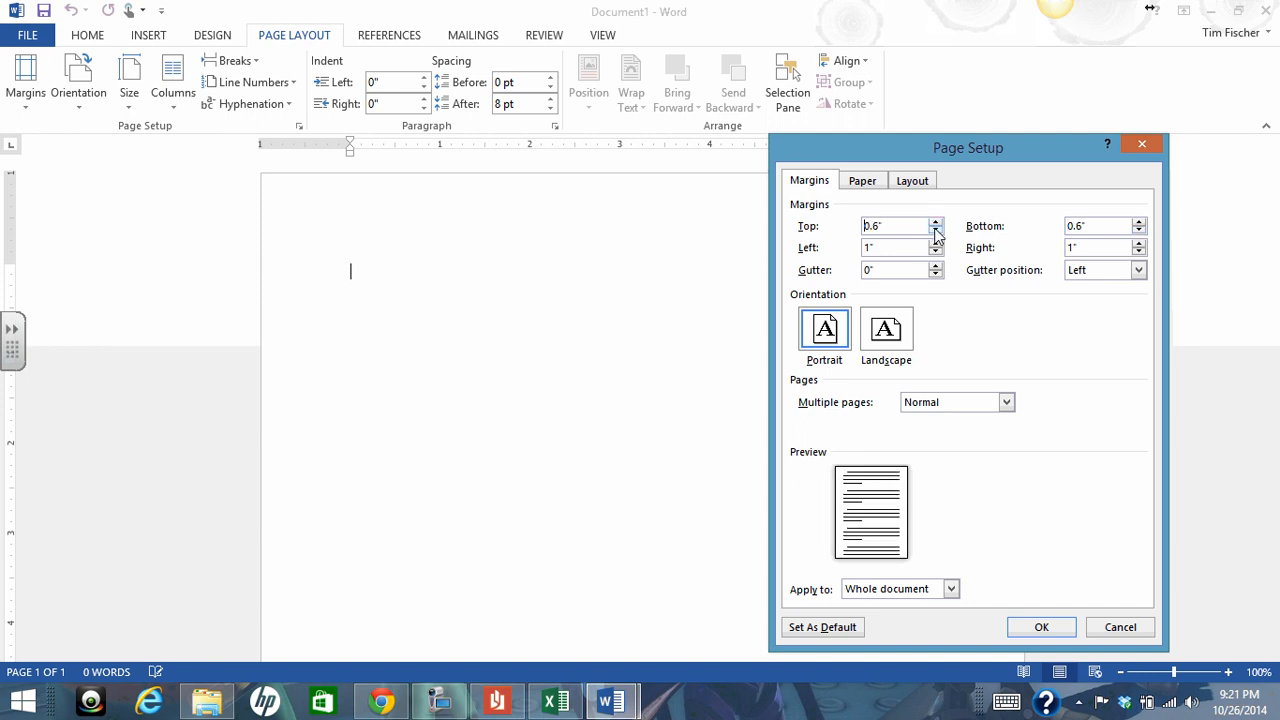
Set the right and left page margins to 0.5" and apply the page setup to the whole document
left_click(1139, 252)
left_click(1139, 252)
left_click(1139, 252)
left_click(1139, 252)
left_click(1139, 252)
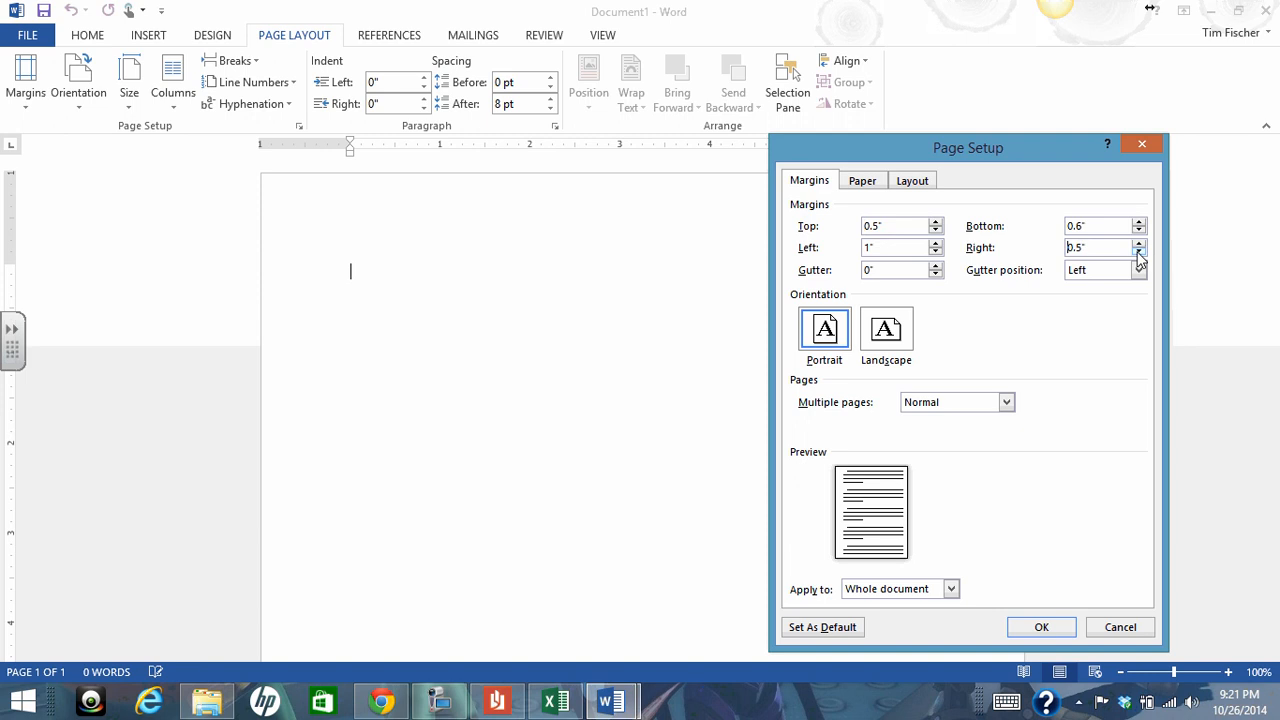
left_click(936, 251)
left_click(936, 251)
left_click(936, 251)
left_click(936, 251)
left_click(936, 251)
left_click(1041, 627)
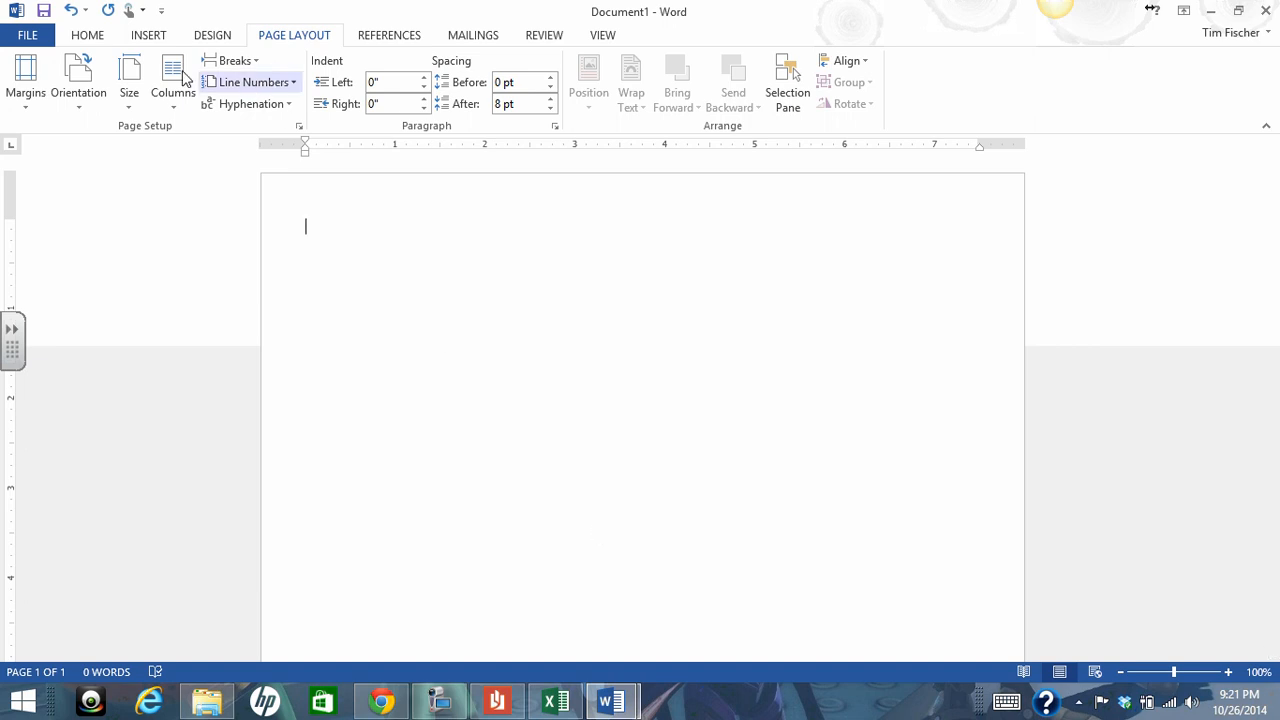
Set the title line's text to 48 pt Times New Roman and center it
left_click(88, 37)
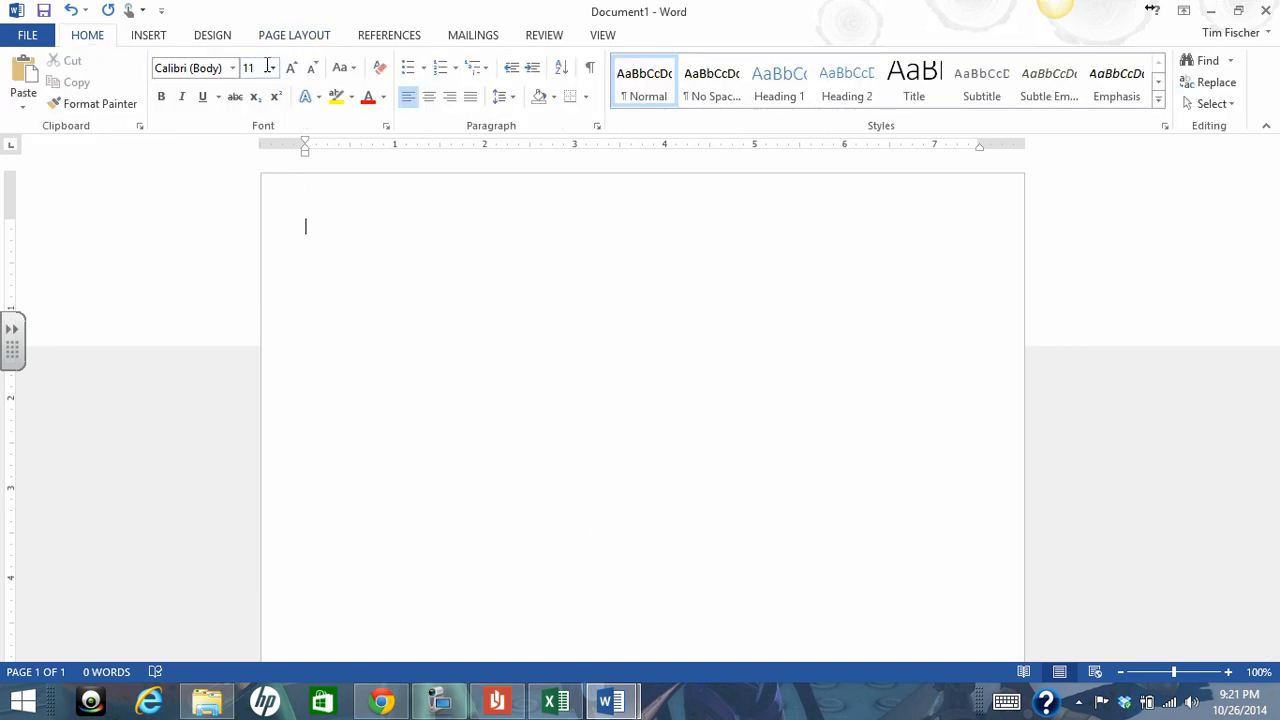
left_click(272, 68)
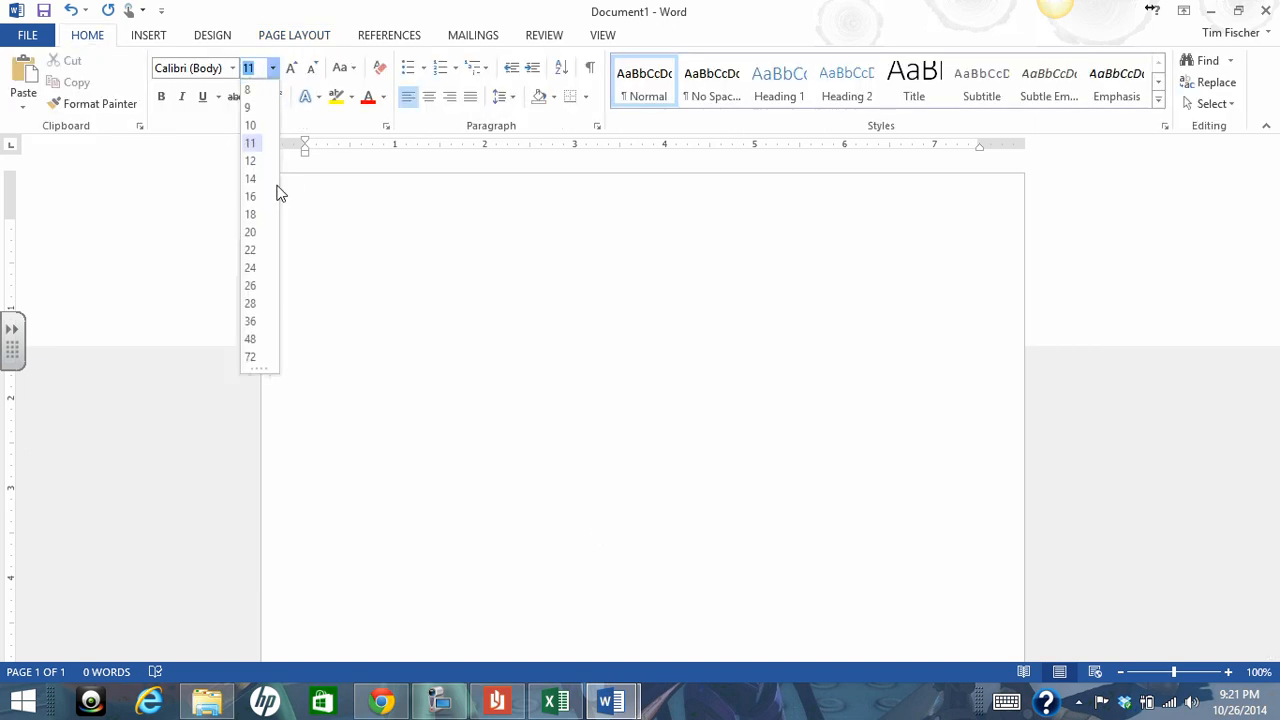
left_click(251, 339)
left_click(234, 68)
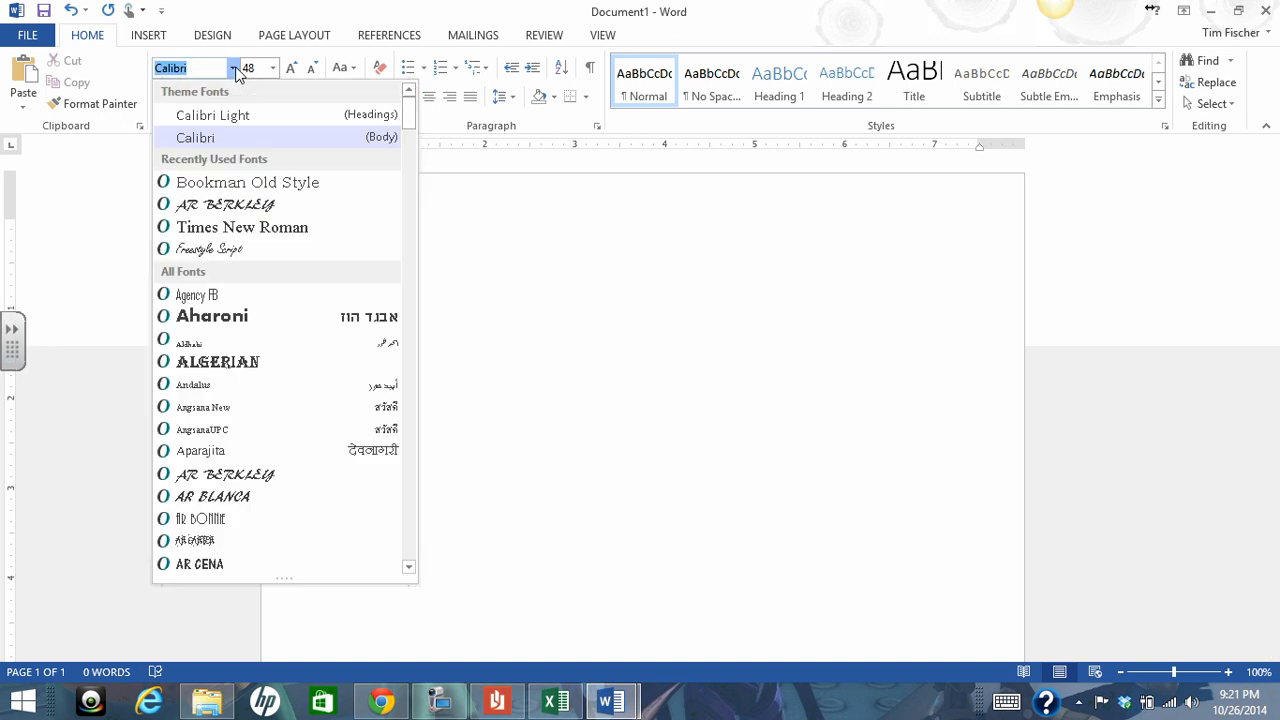
left_click(235, 228)
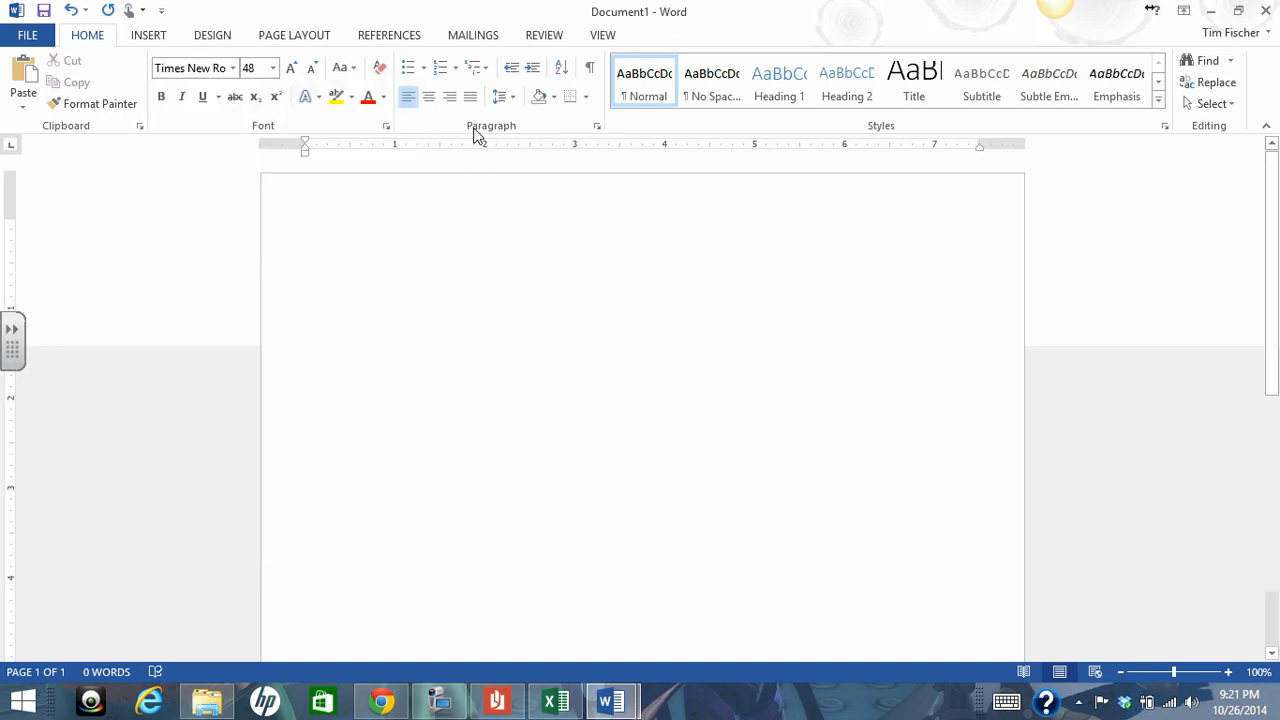
left_click(430, 100)
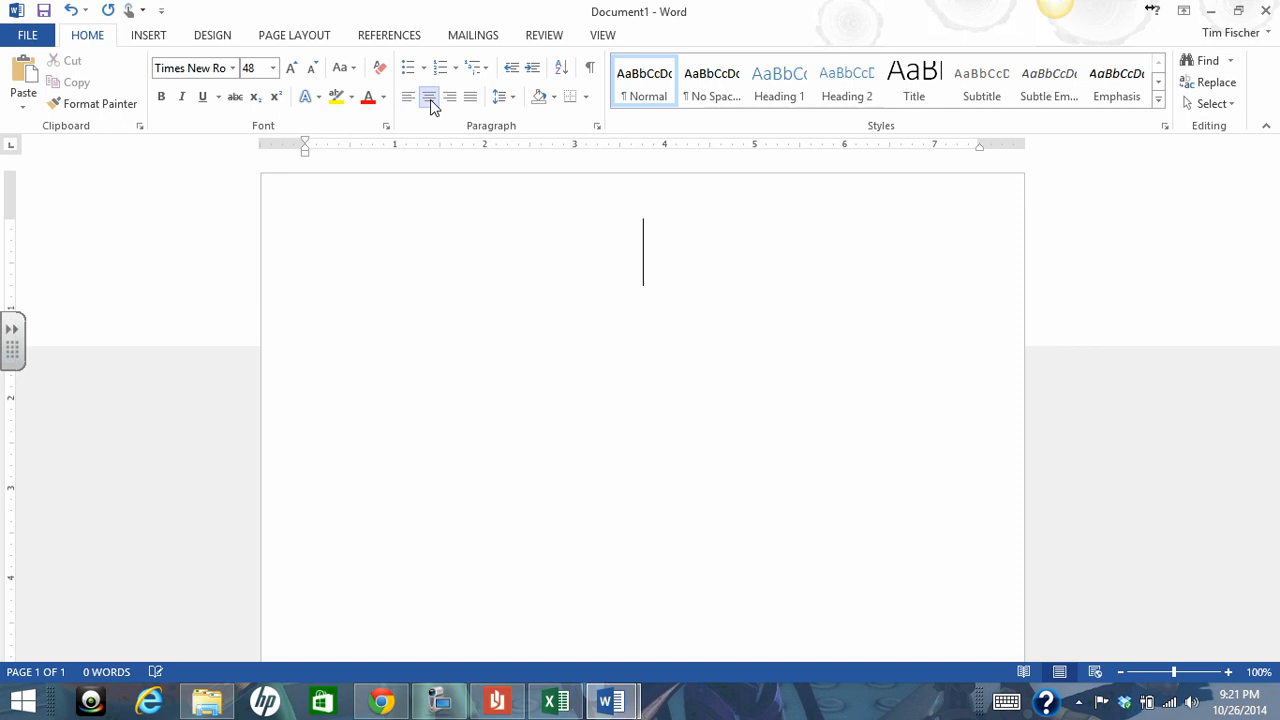
Enter the title "No More Hot Lunch" and show the formatting marks
type("N")
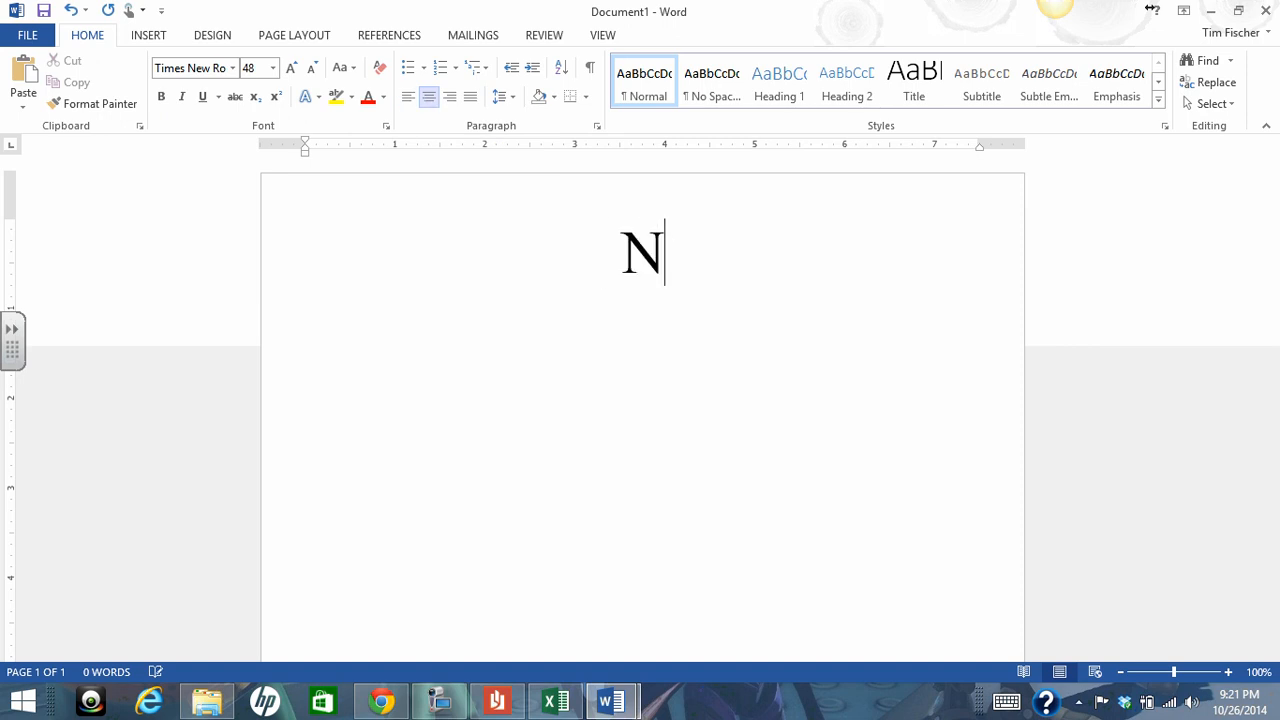
type("o More ")
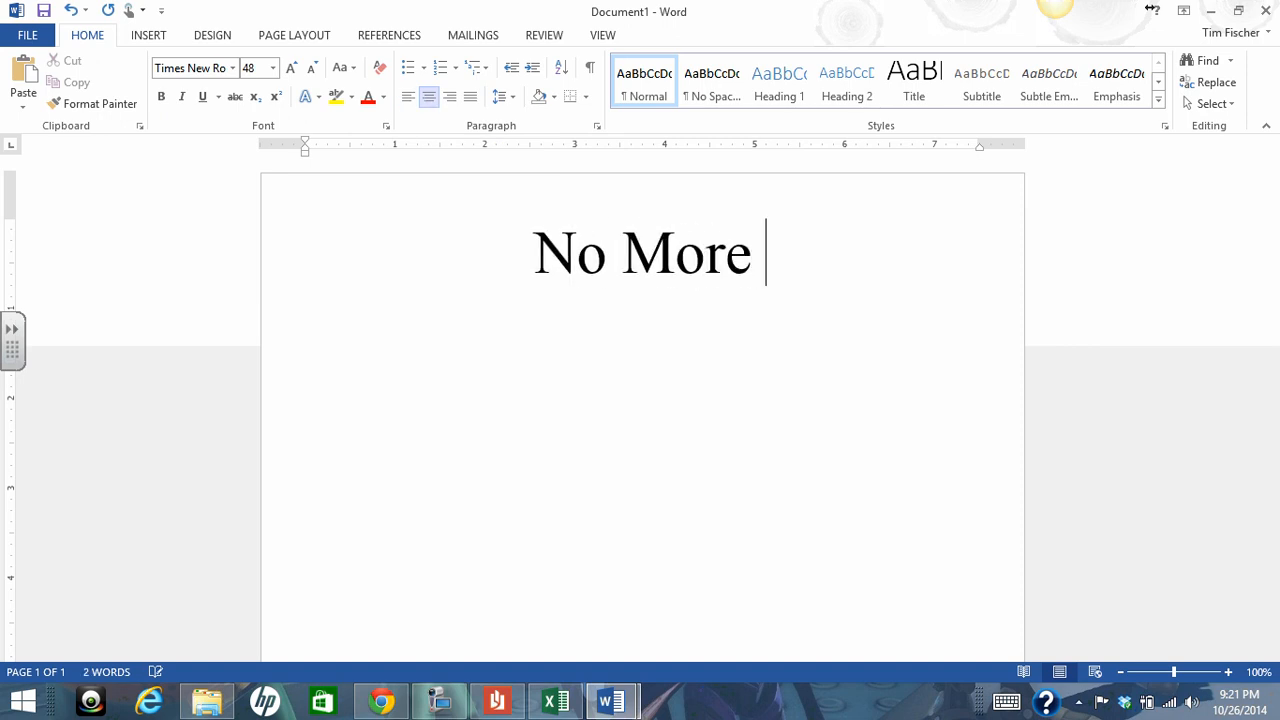
type("Hot Lunc")
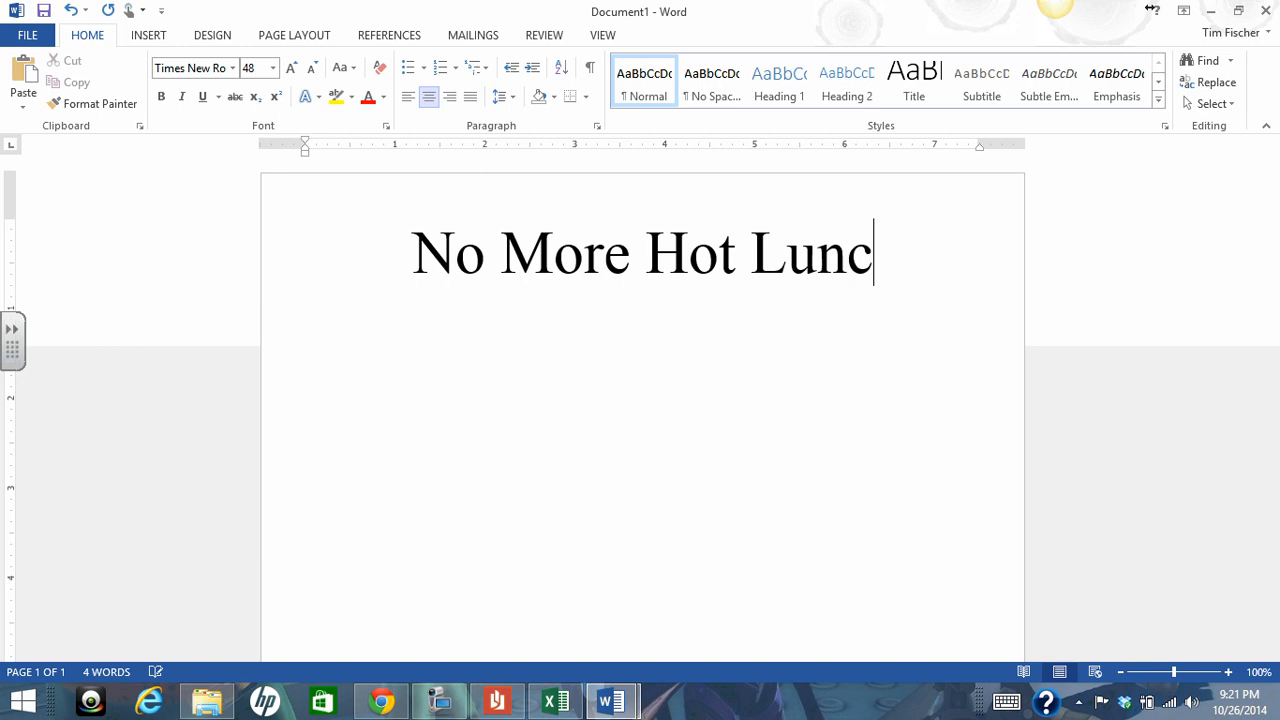
type("h")
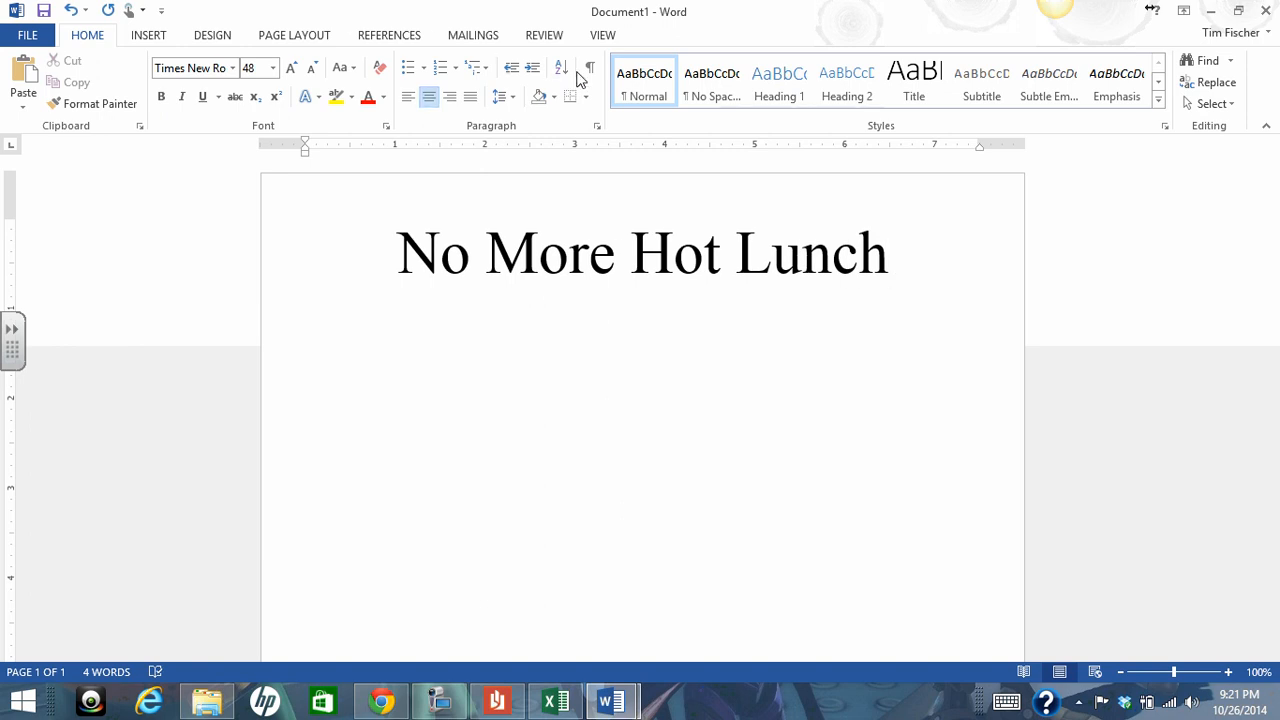
left_click(591, 69)
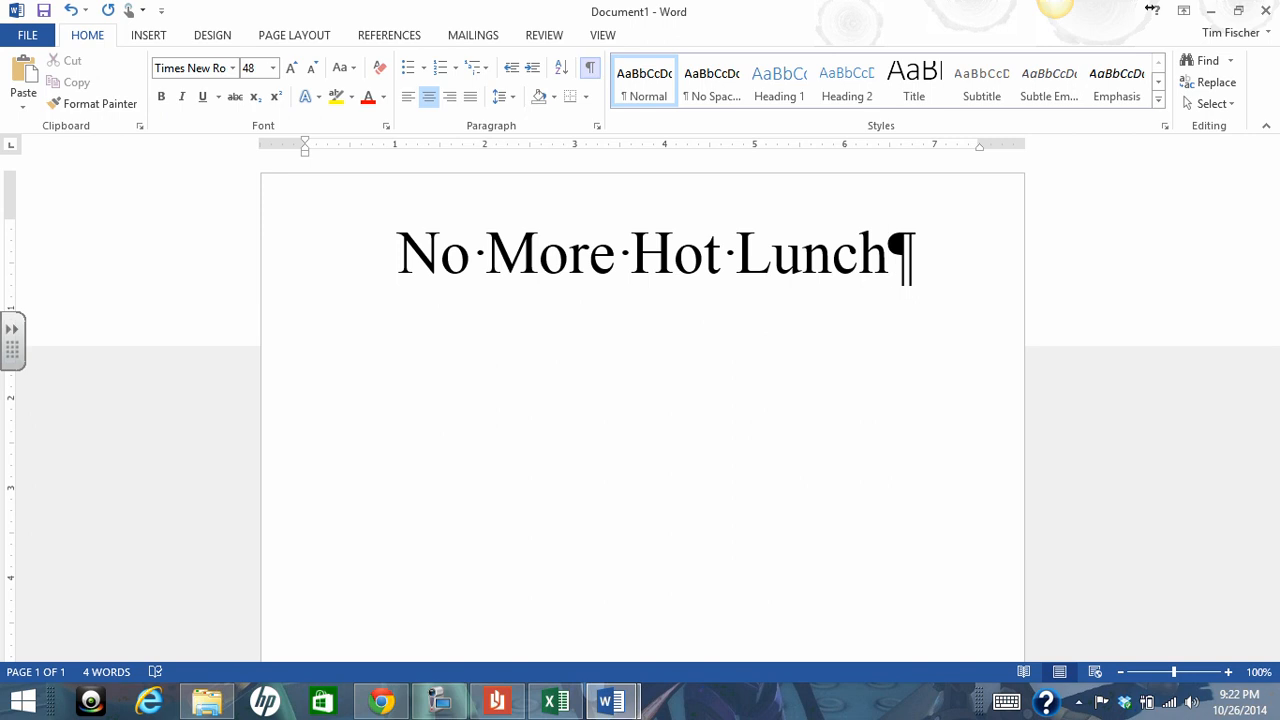
key("Return")
key("Return")
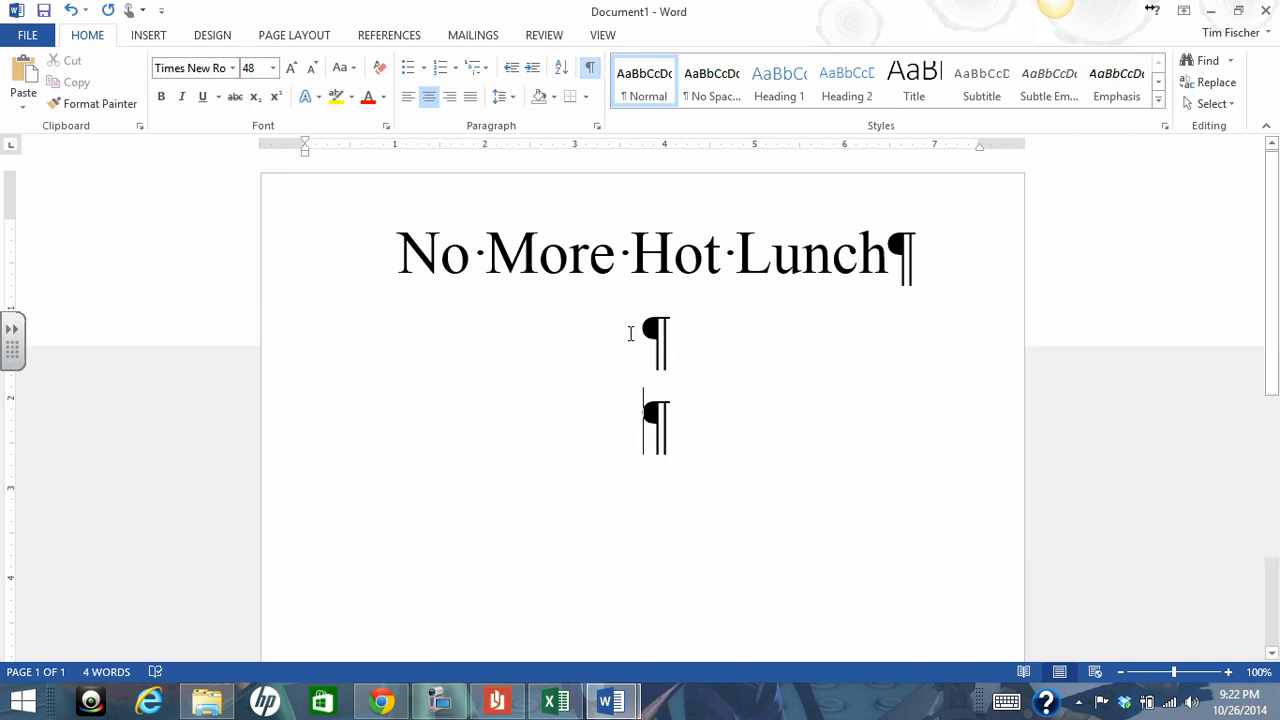
left_click(643, 349)
left_click(648, 428)
left_click(638, 348)
left_click(674, 441)
key("BackSpace")
key("BackSpace")
key("BackSpace")
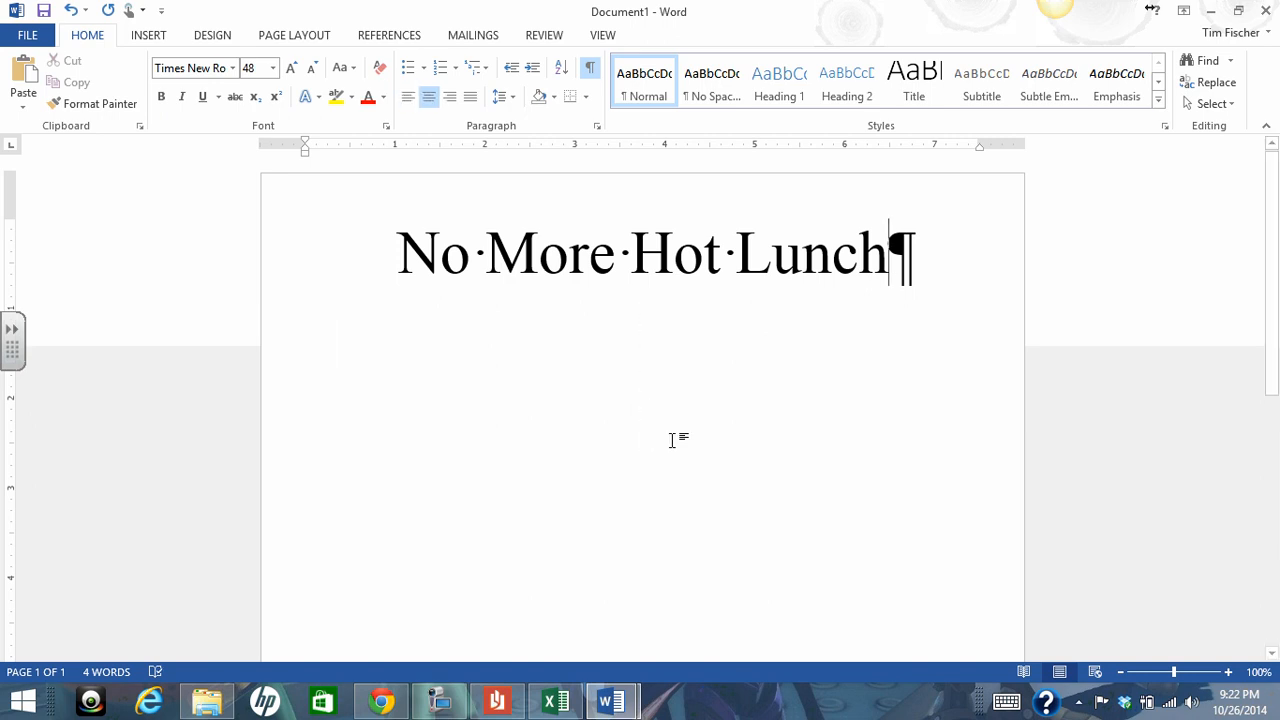
Set the font size after the title to 12 pt and start a new line two paragraphs down
left_click(272, 68)
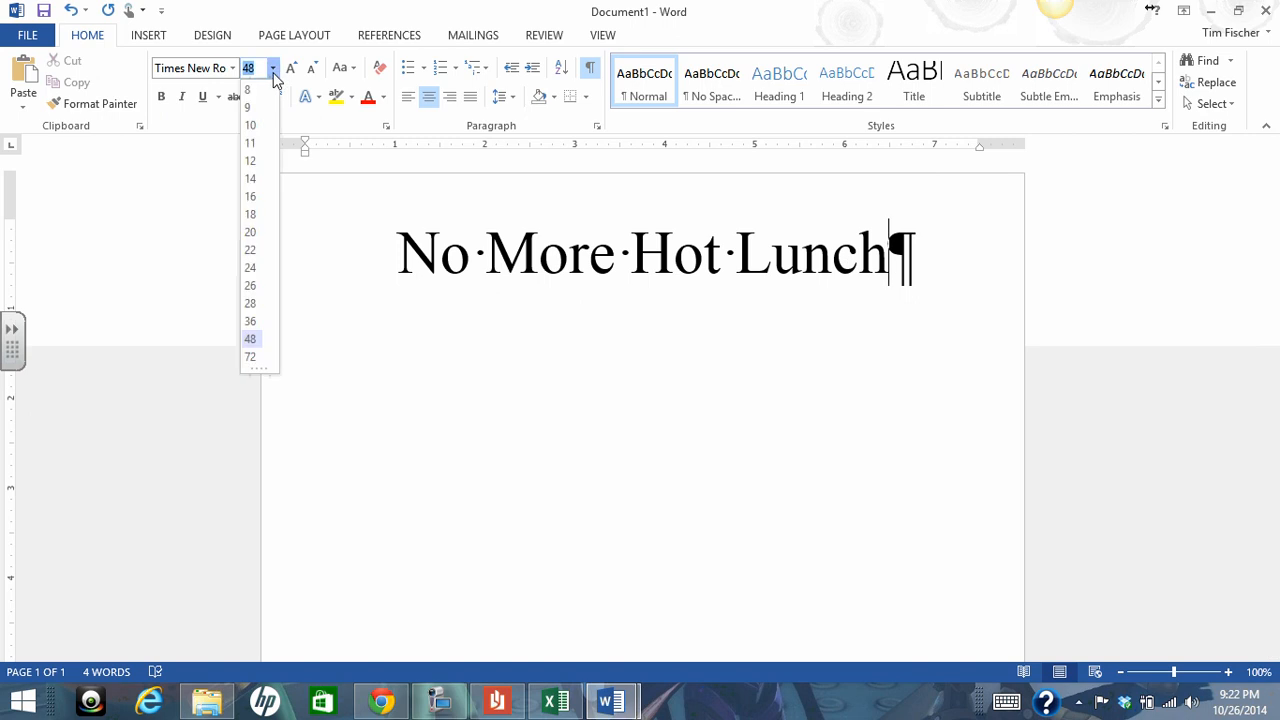
left_click(252, 163)
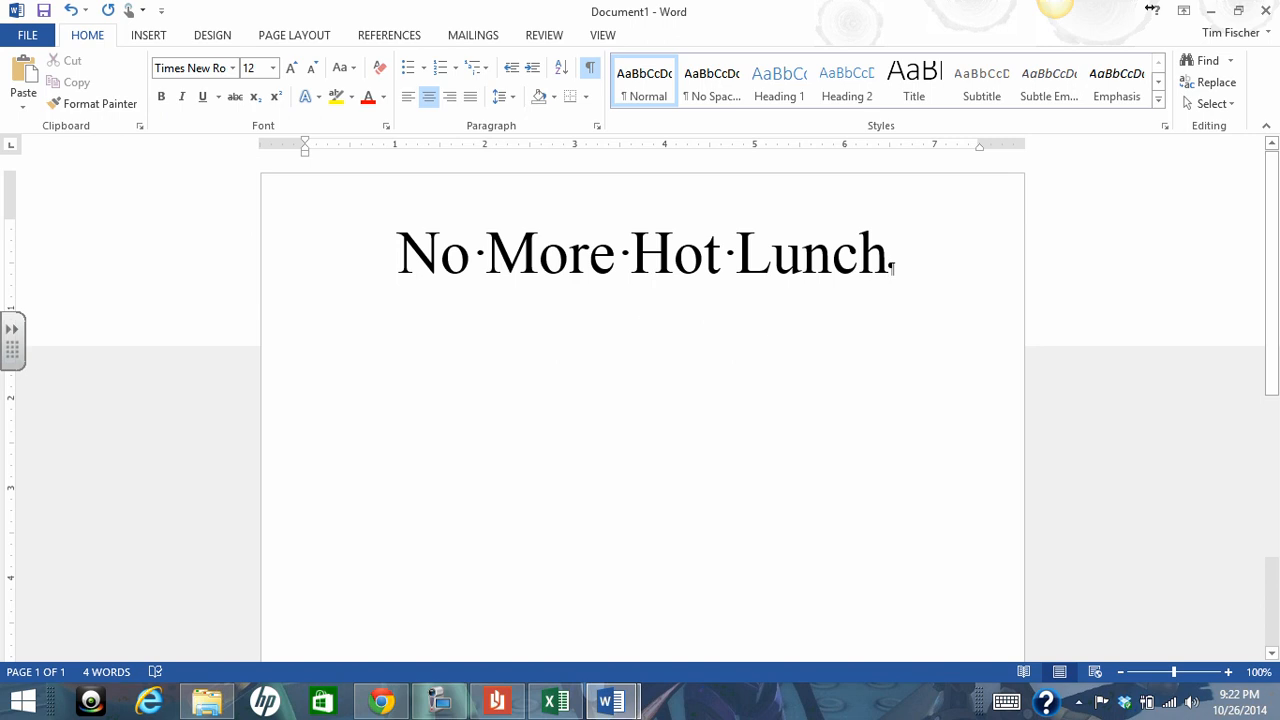
key("Return")
key("Return")
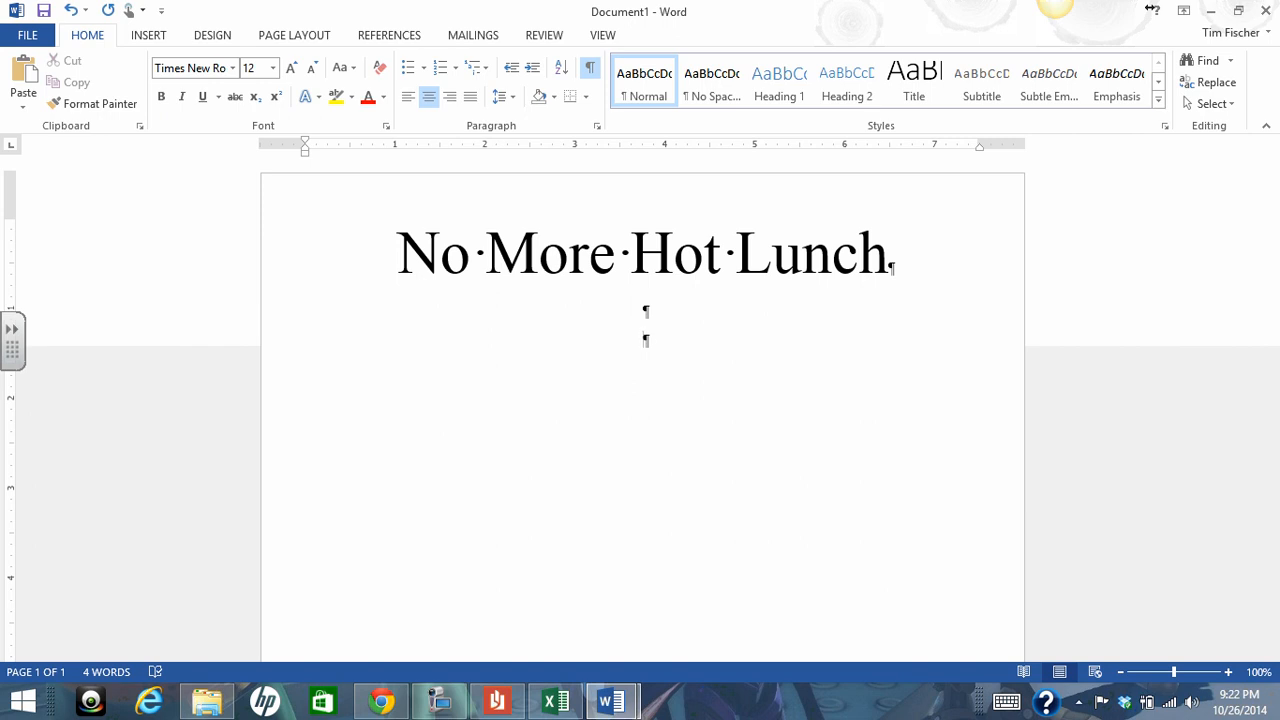
Enter a byline with "By" and the author's name, add two line breaks after it, and hide the formatting marks
type("by Mr. Fischer")
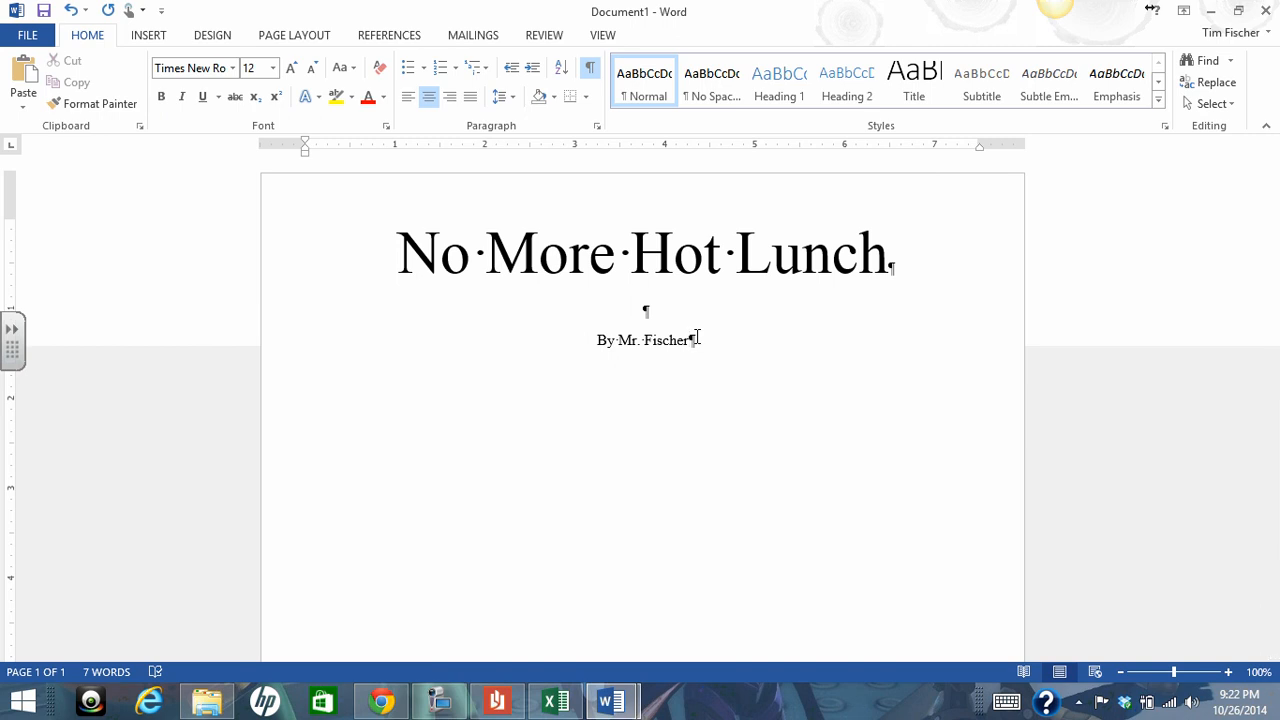
key("Return")
key("Return")
left_click(591, 68)
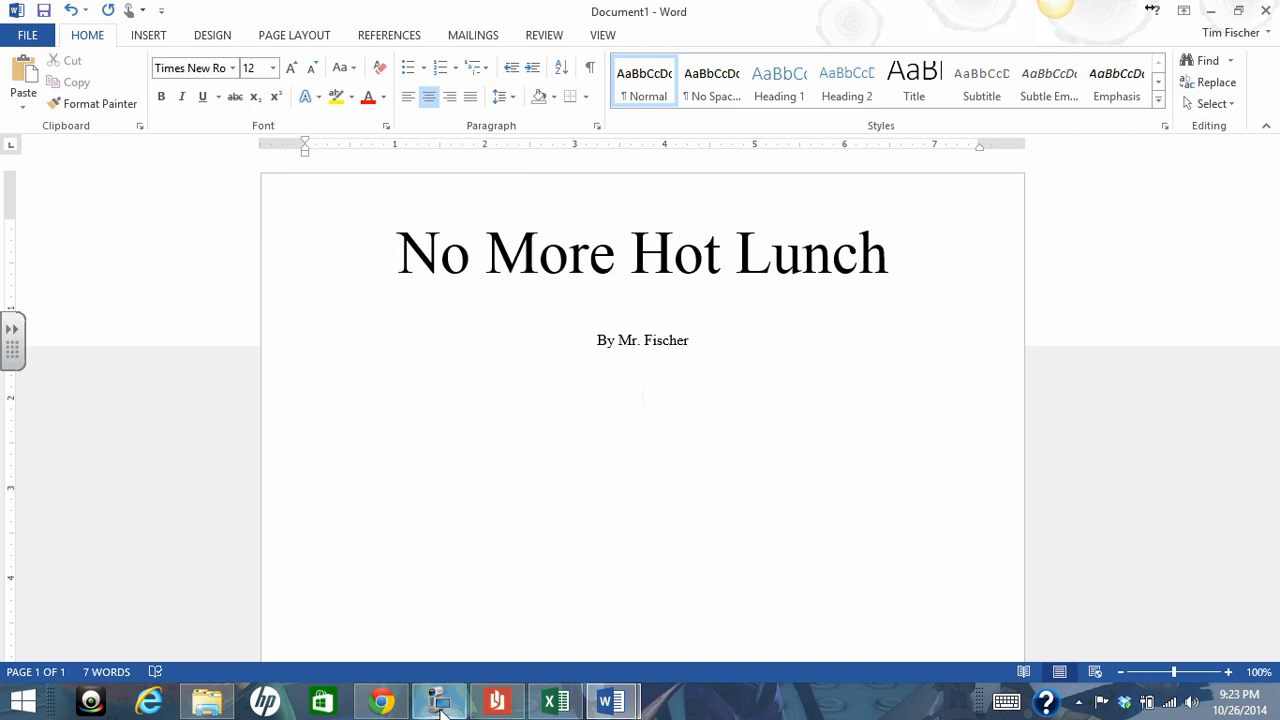
mouse_move(440, 705)
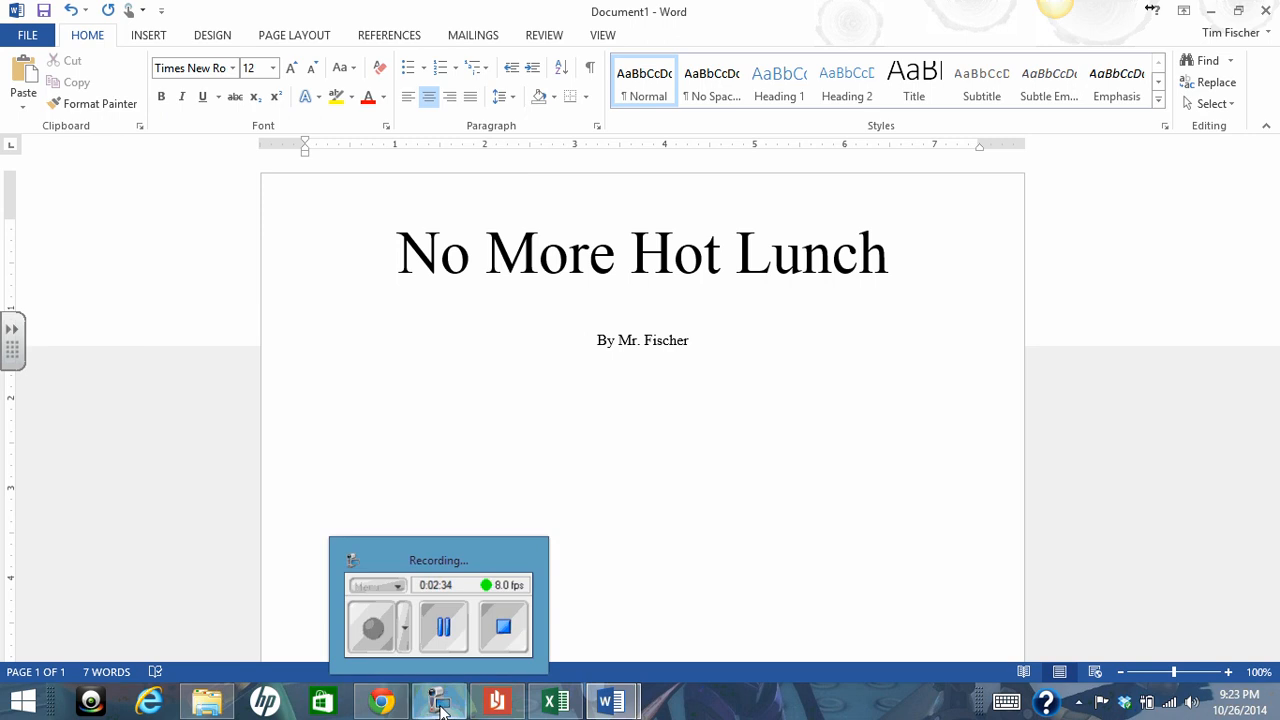
left_click(441, 705)
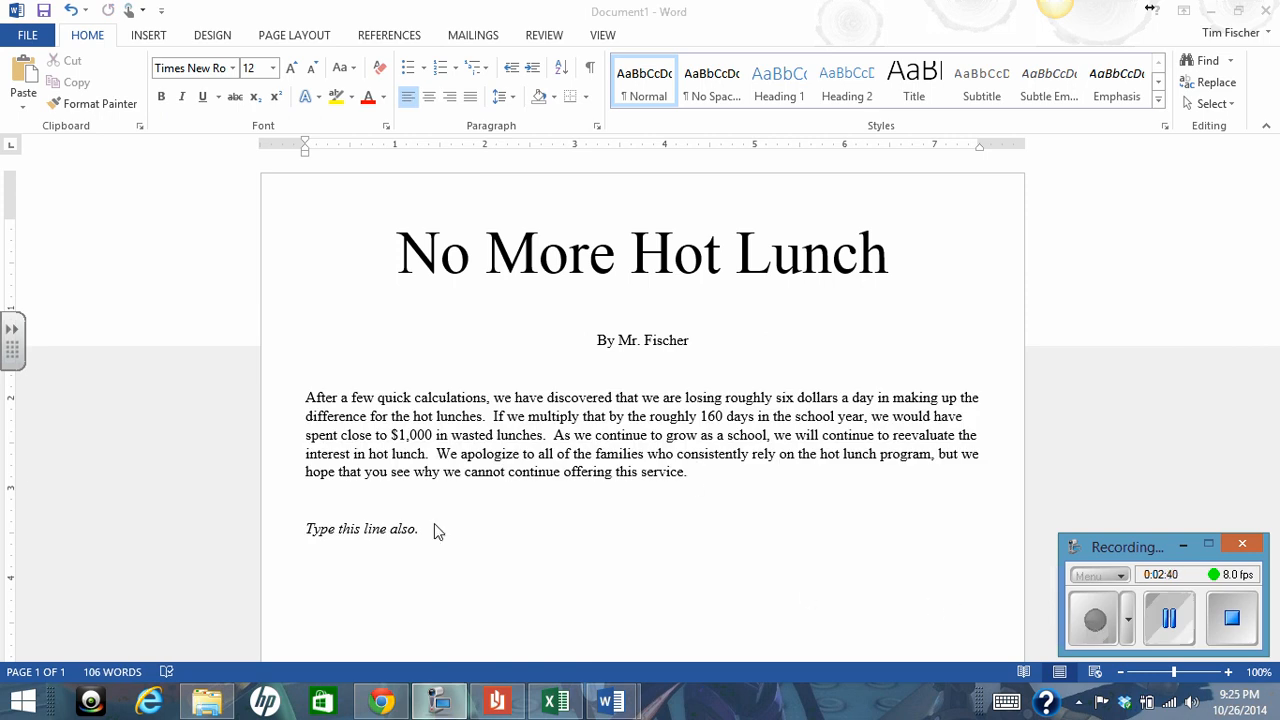
left_click_drag(423, 531, 306, 532)
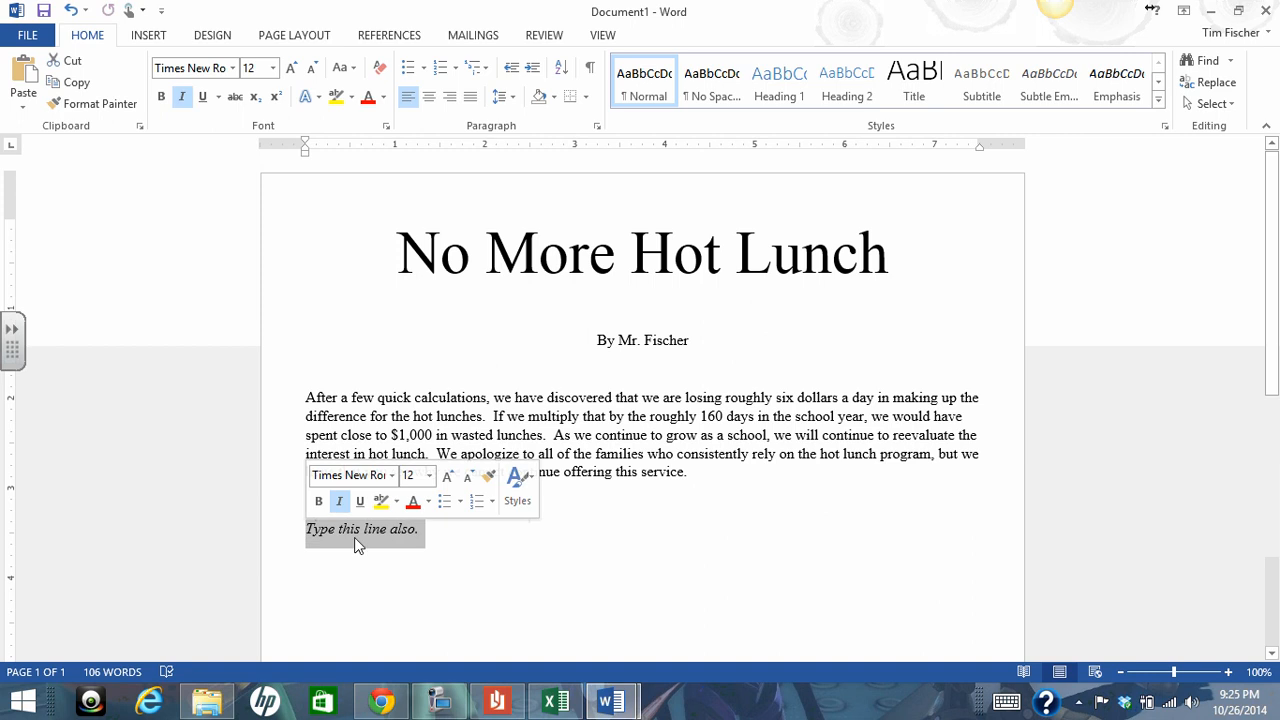
left_click(432, 540)
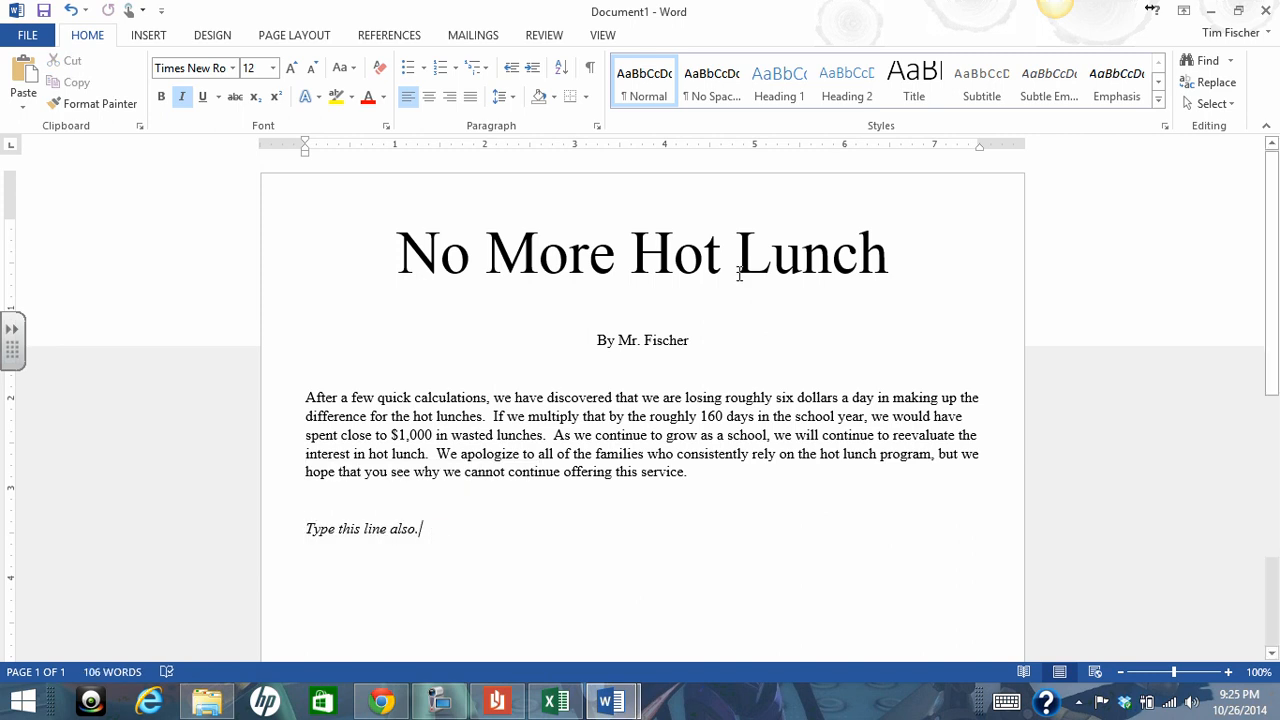
left_click_drag(687, 340, 420, 265)
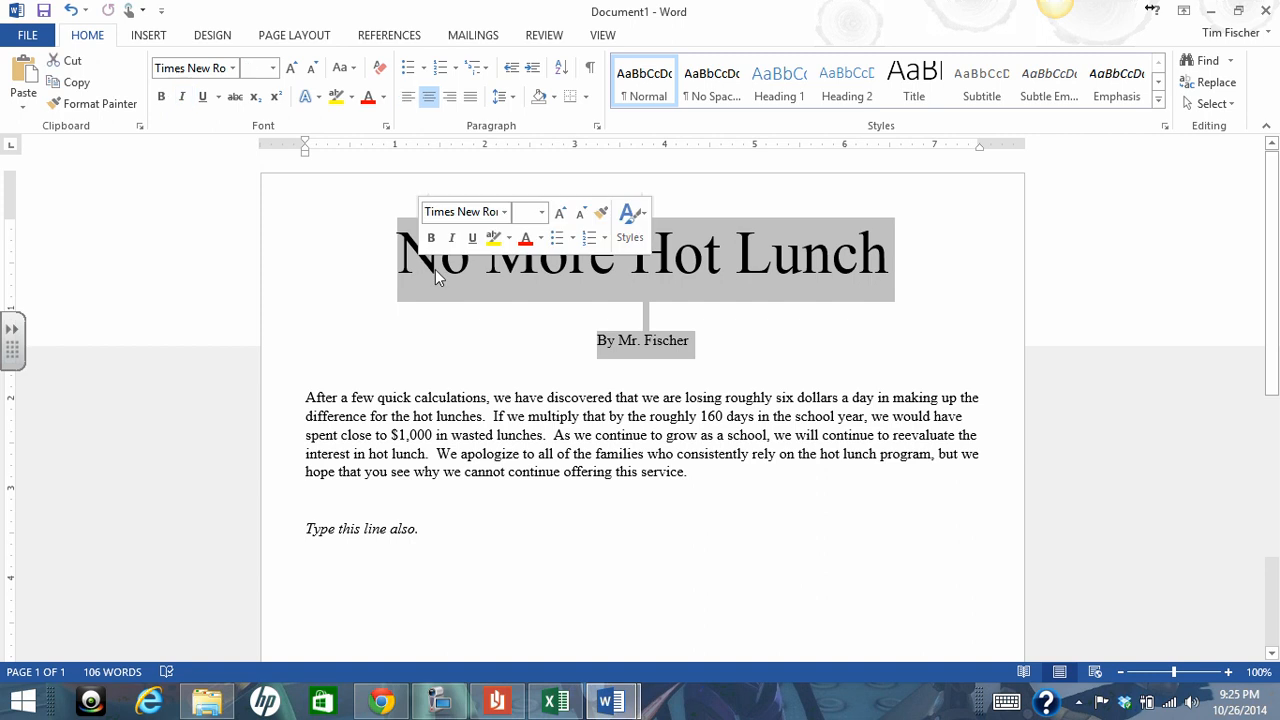
left_click_drag(690, 470, 306, 398)
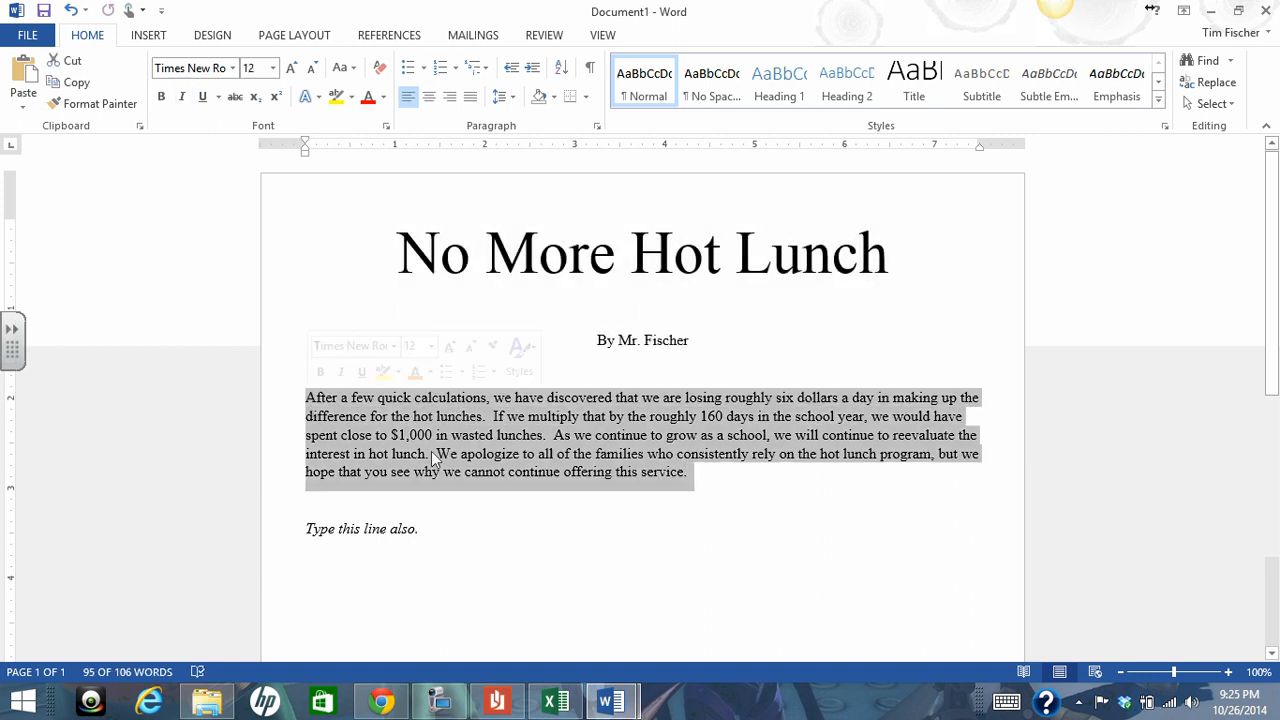
left_click_drag(417, 532, 308, 533)
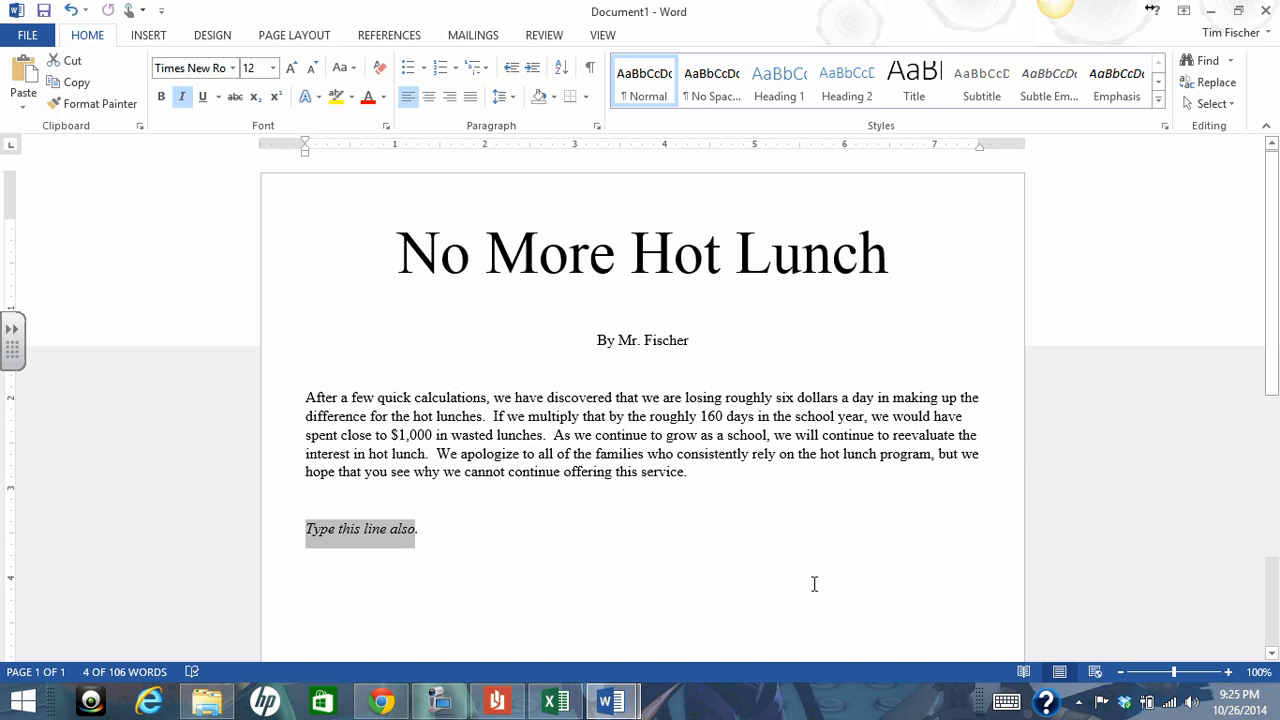
Lay out the body paragraph below the byline in three columns
left_click(688, 472)
left_click_drag(688, 472, 300, 400)
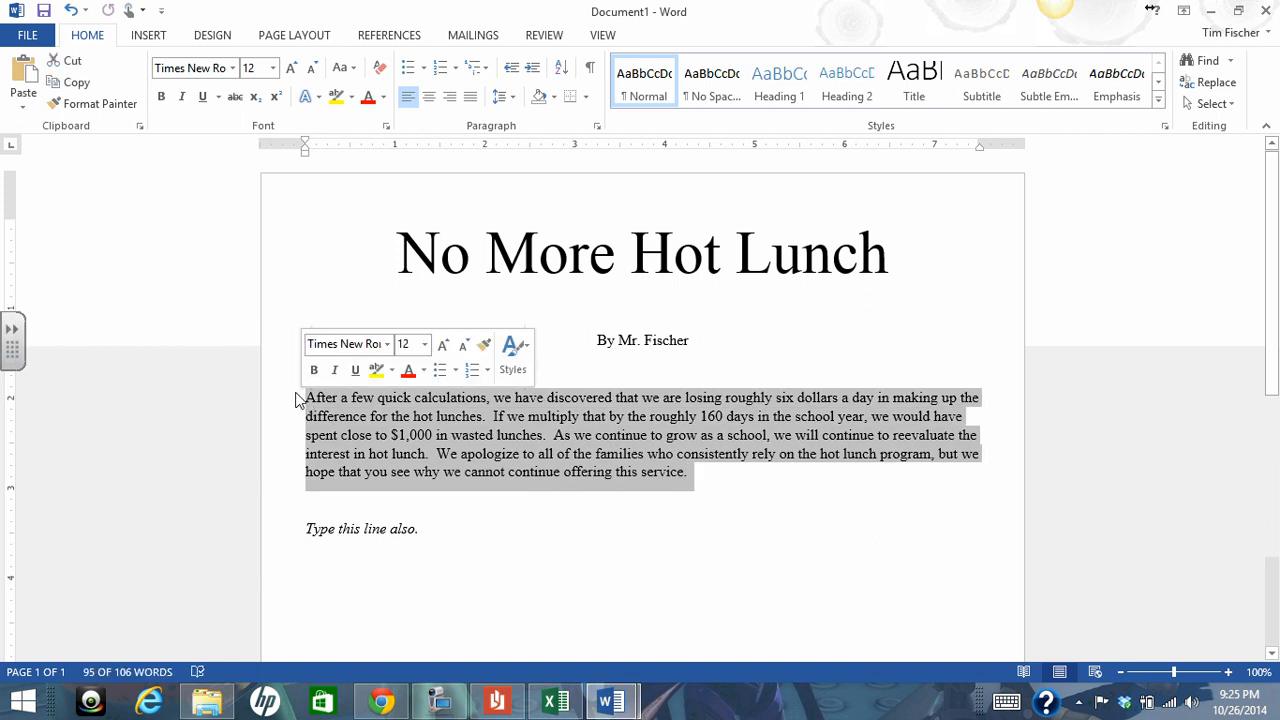
left_click(280, 40)
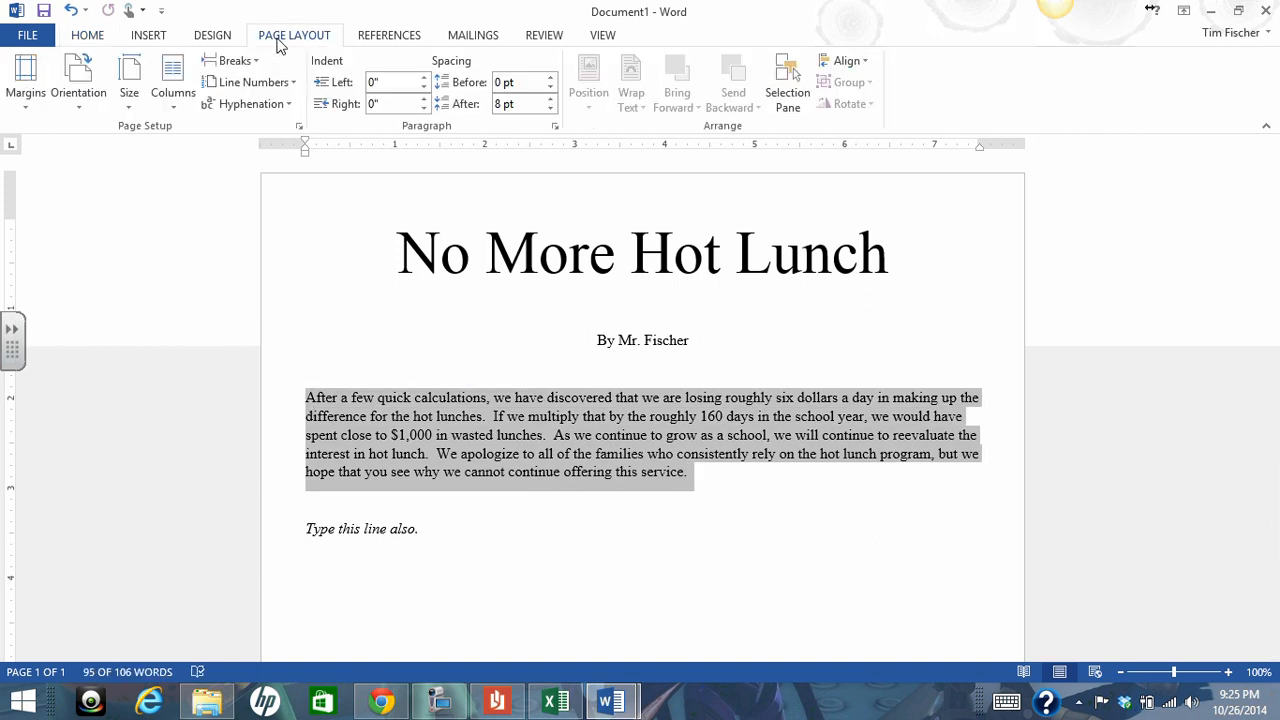
left_click(174, 100)
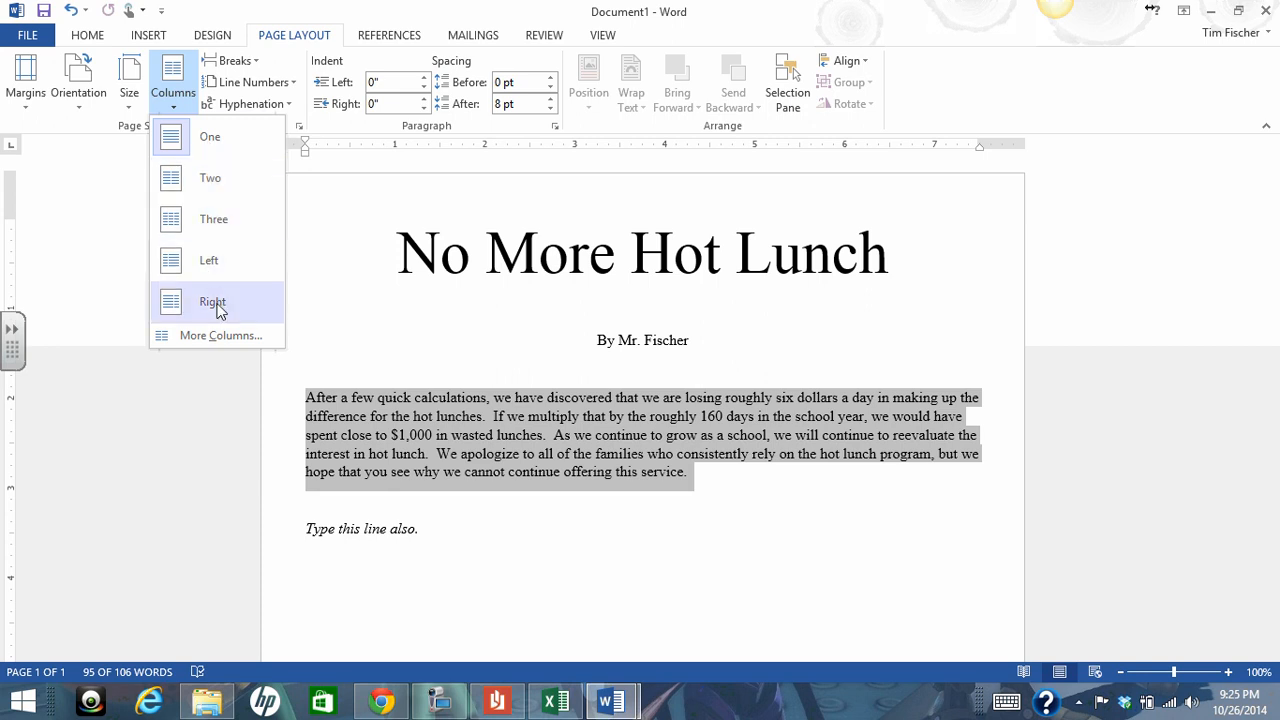
left_click(213, 232)
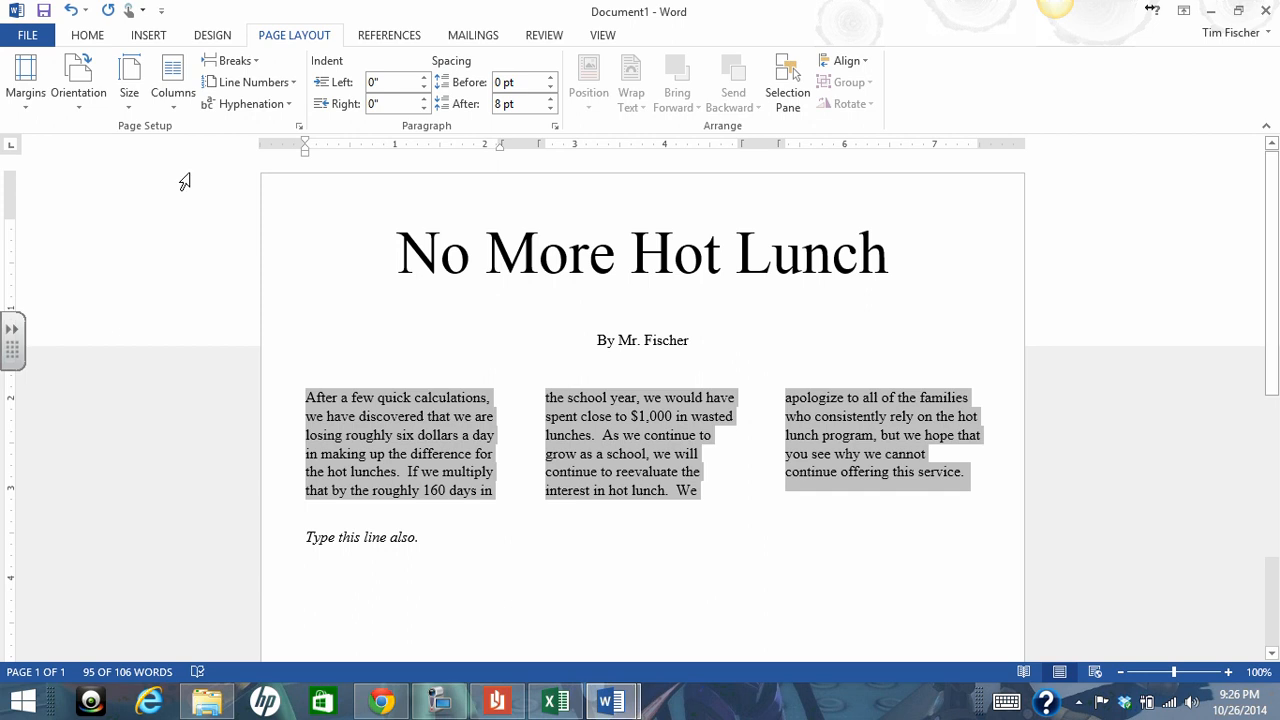
left_click(177, 104)
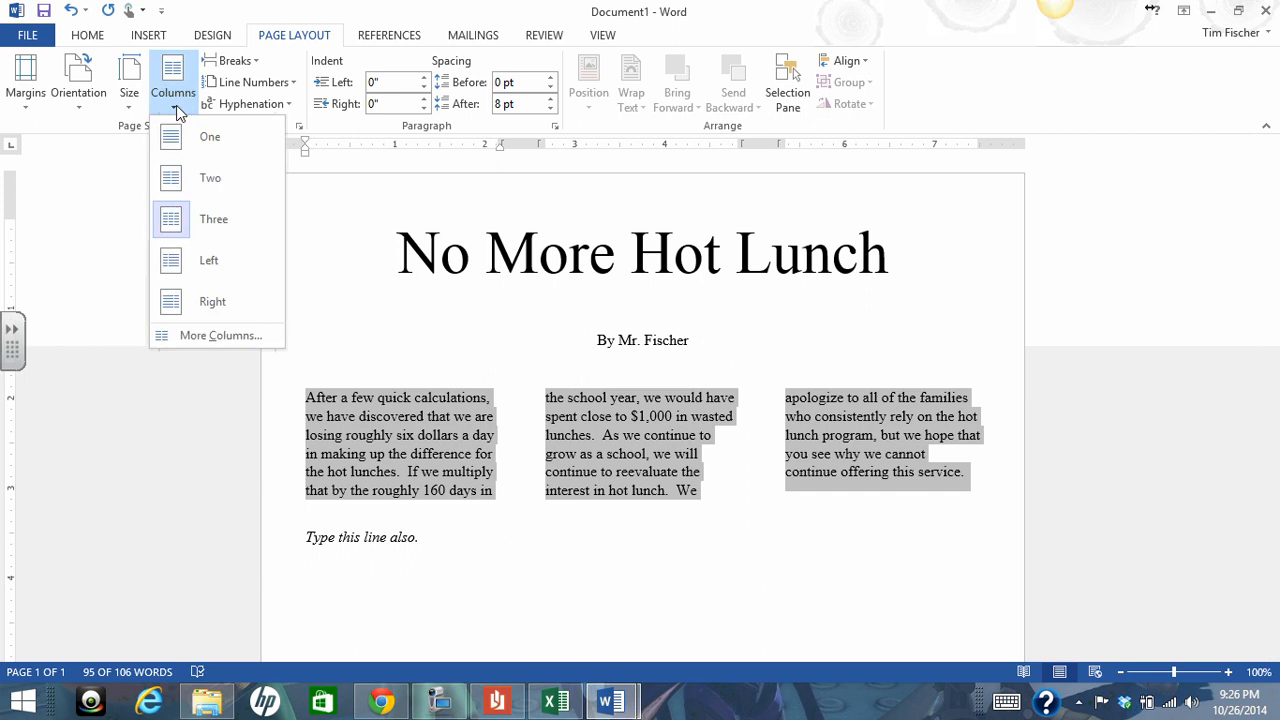
left_click(205, 343)
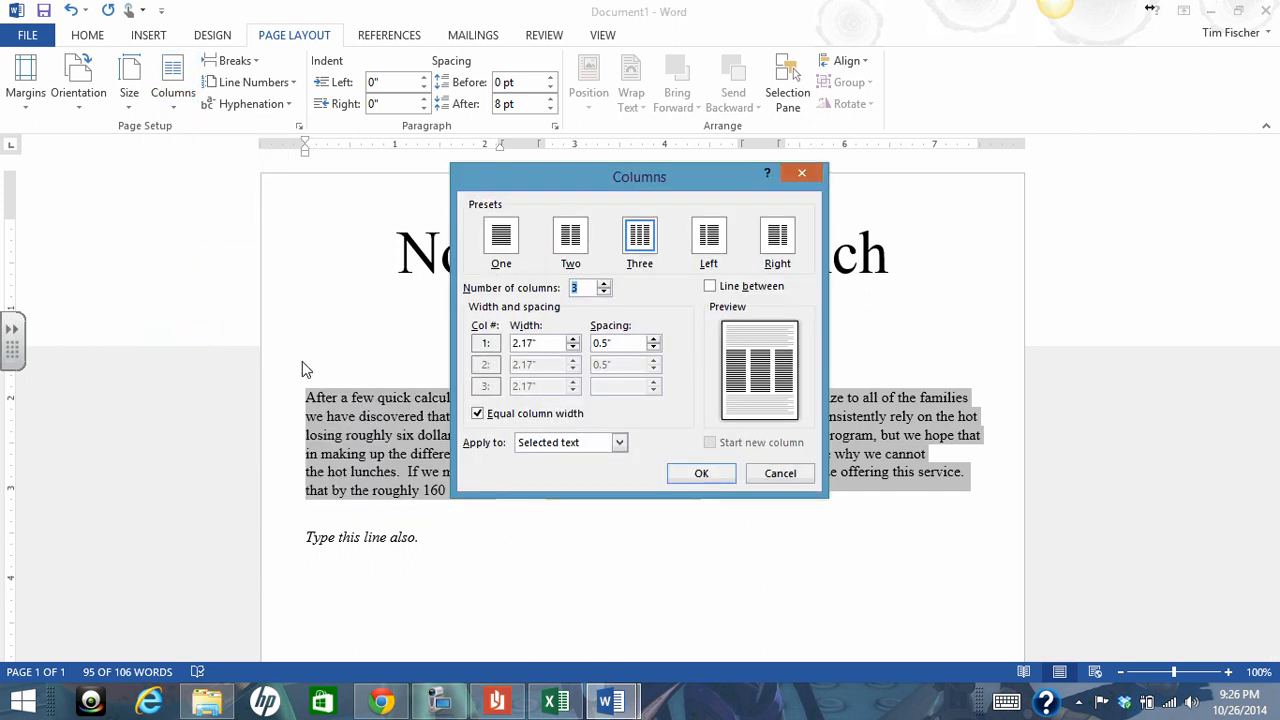
left_click_drag(563, 182, 910, 50)
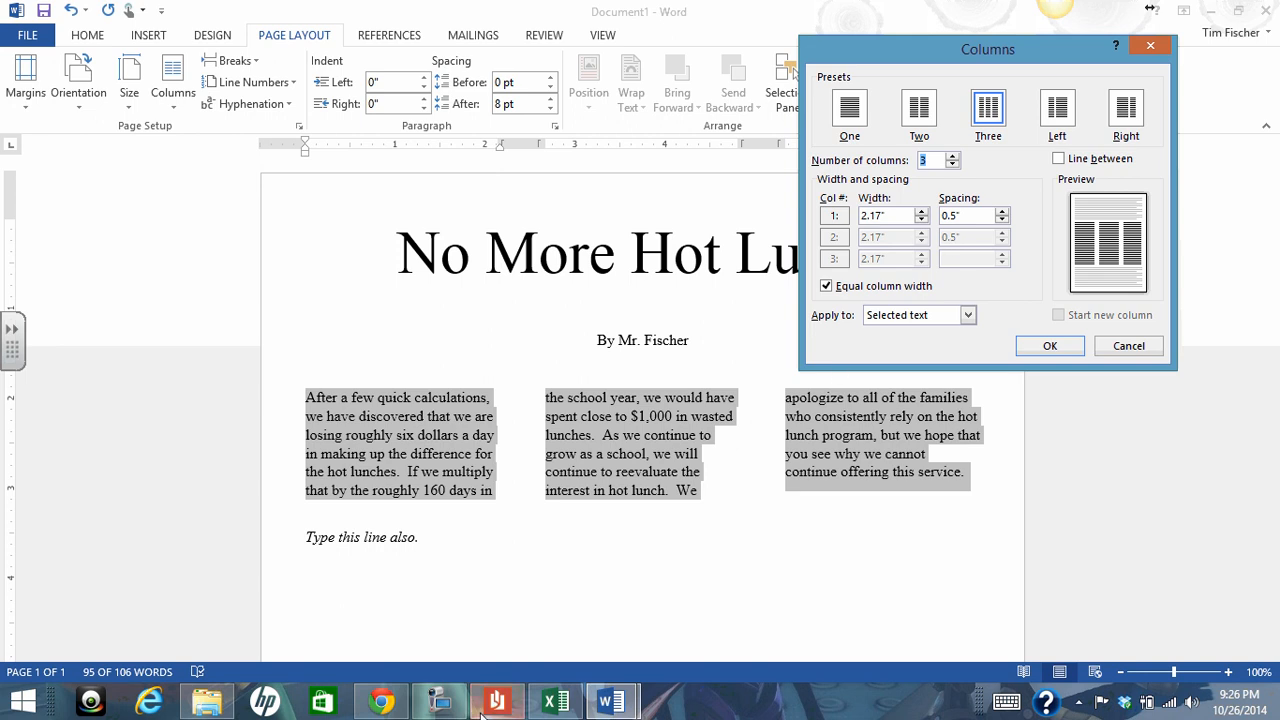
left_click(441, 705)
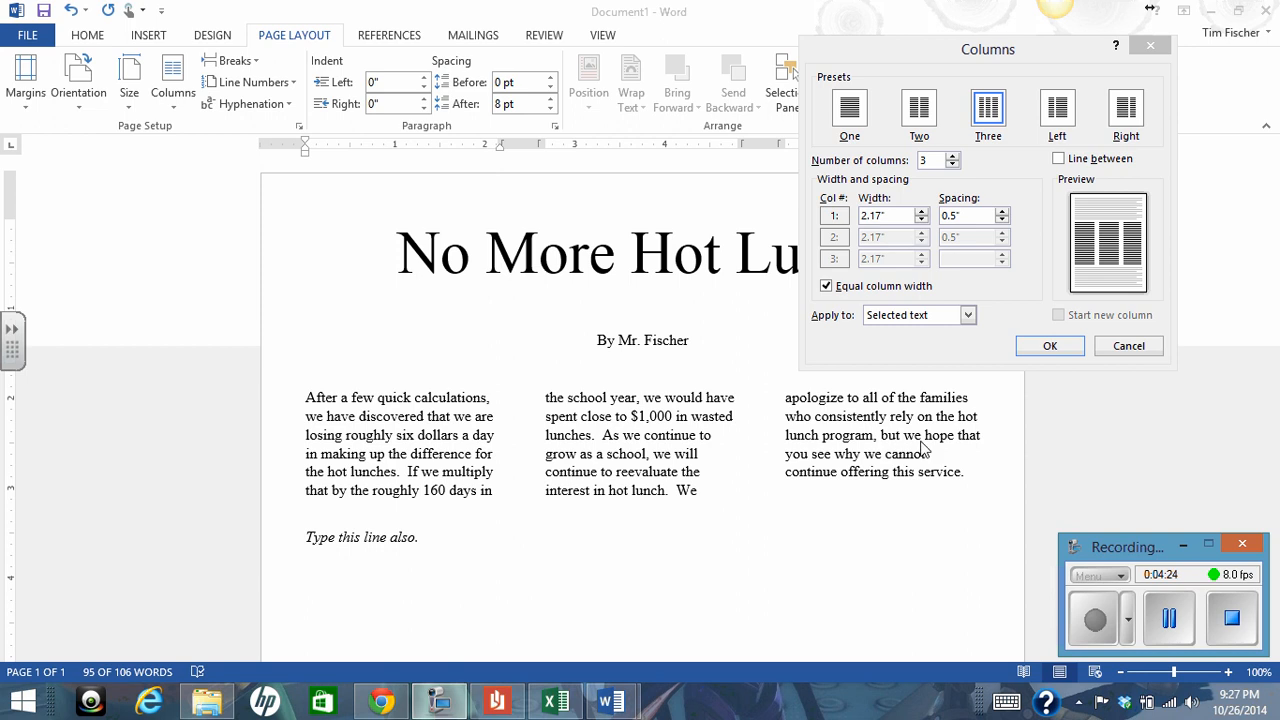
left_click(936, 58)
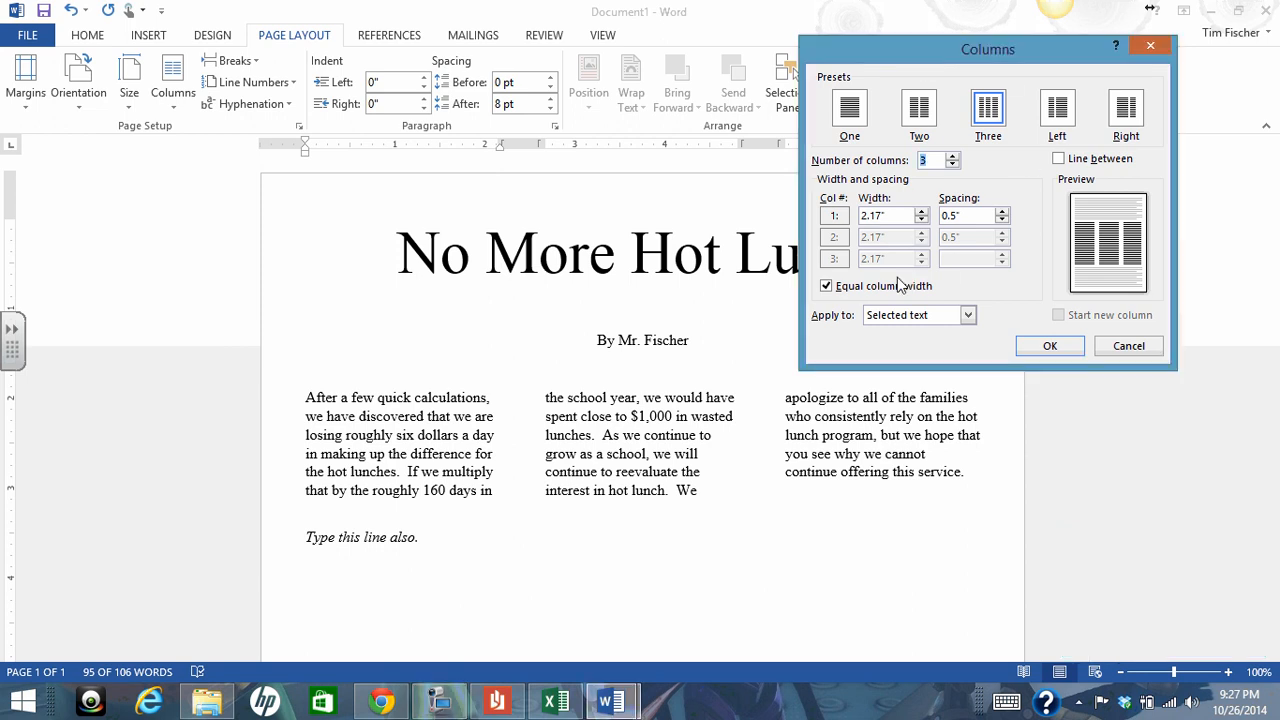
left_click(440, 702)
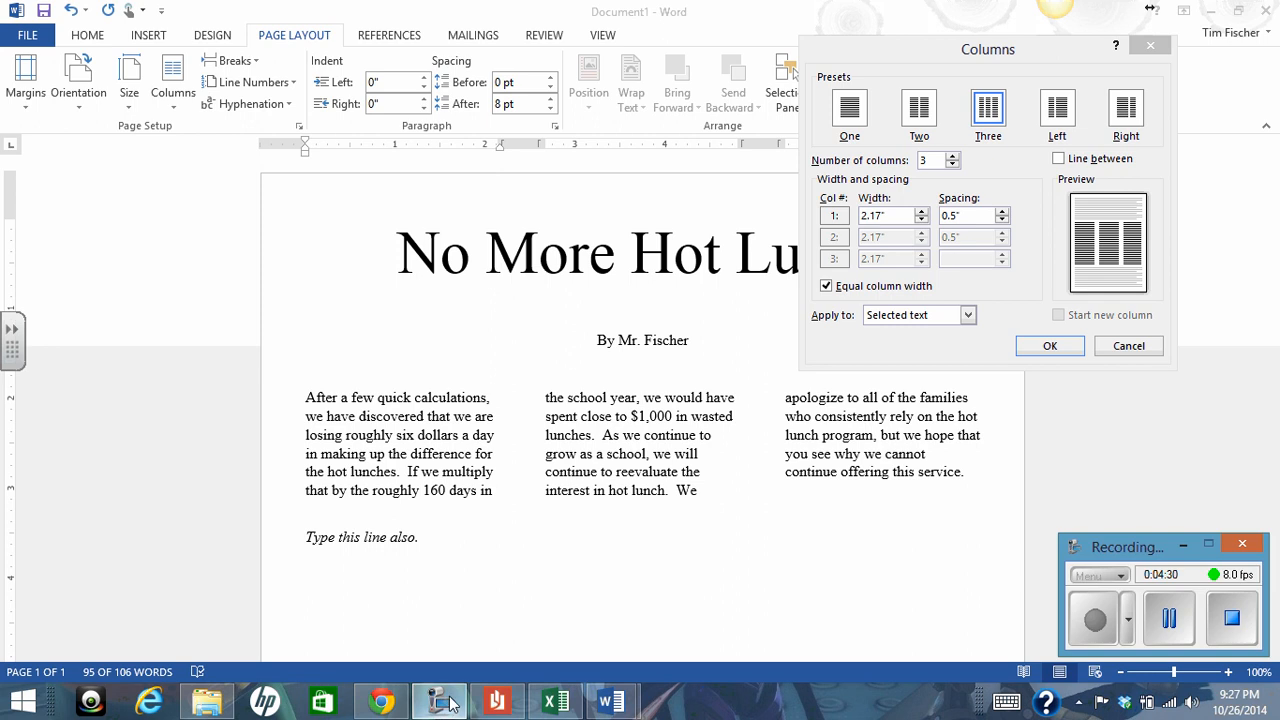
left_click(892, 88)
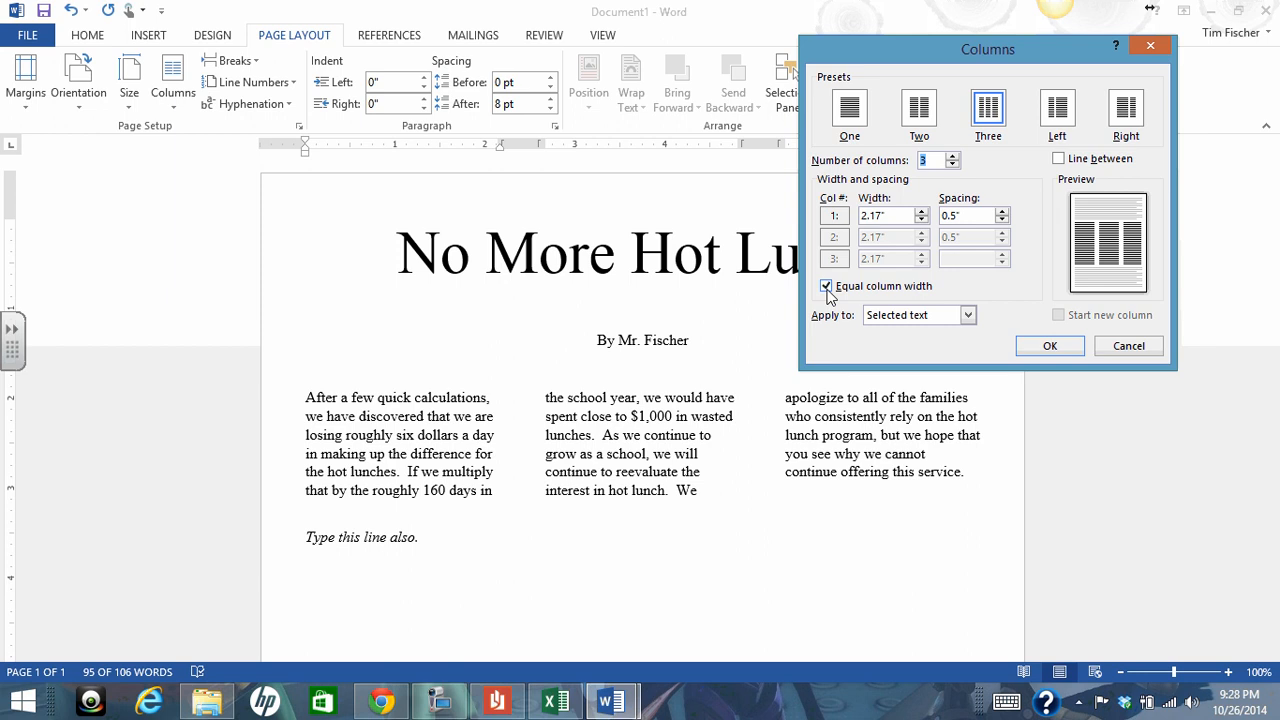
left_click(921, 212)
left_click(921, 213)
left_click(1127, 345)
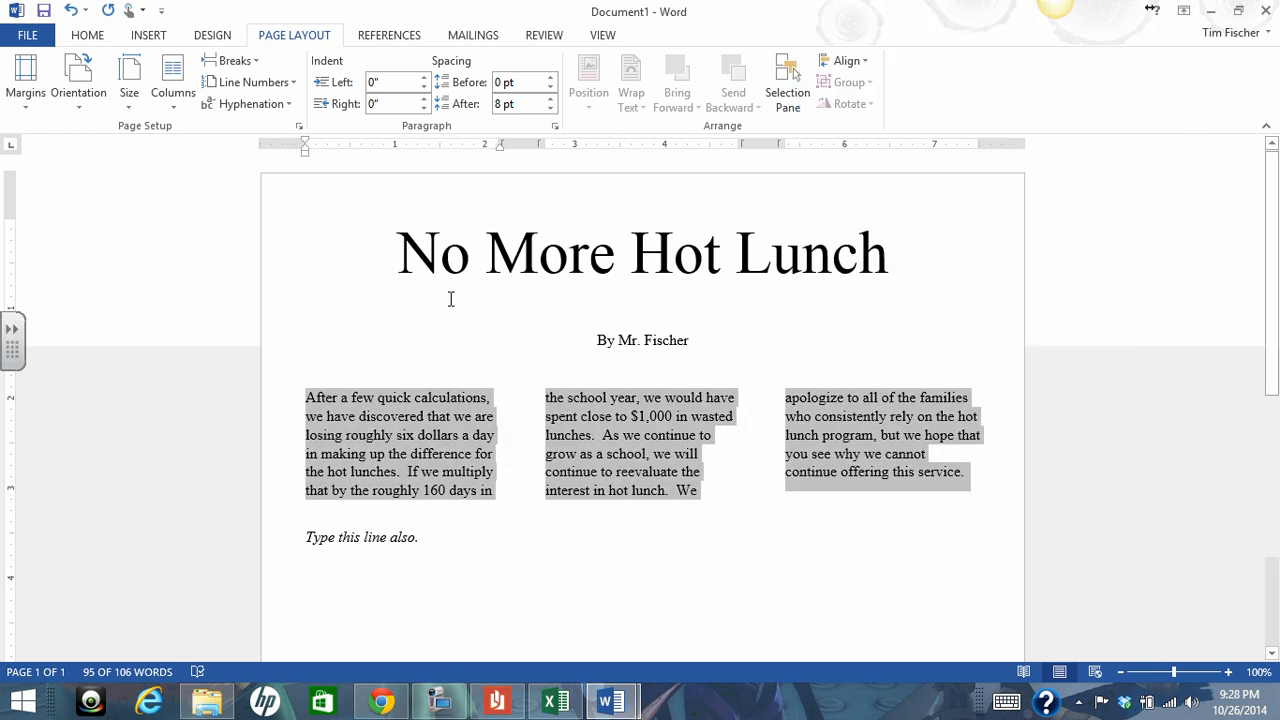
Turn off equal column widths and give the first column a 2" width and 0.4" spacing, applied to the selected text
left_click(178, 107)
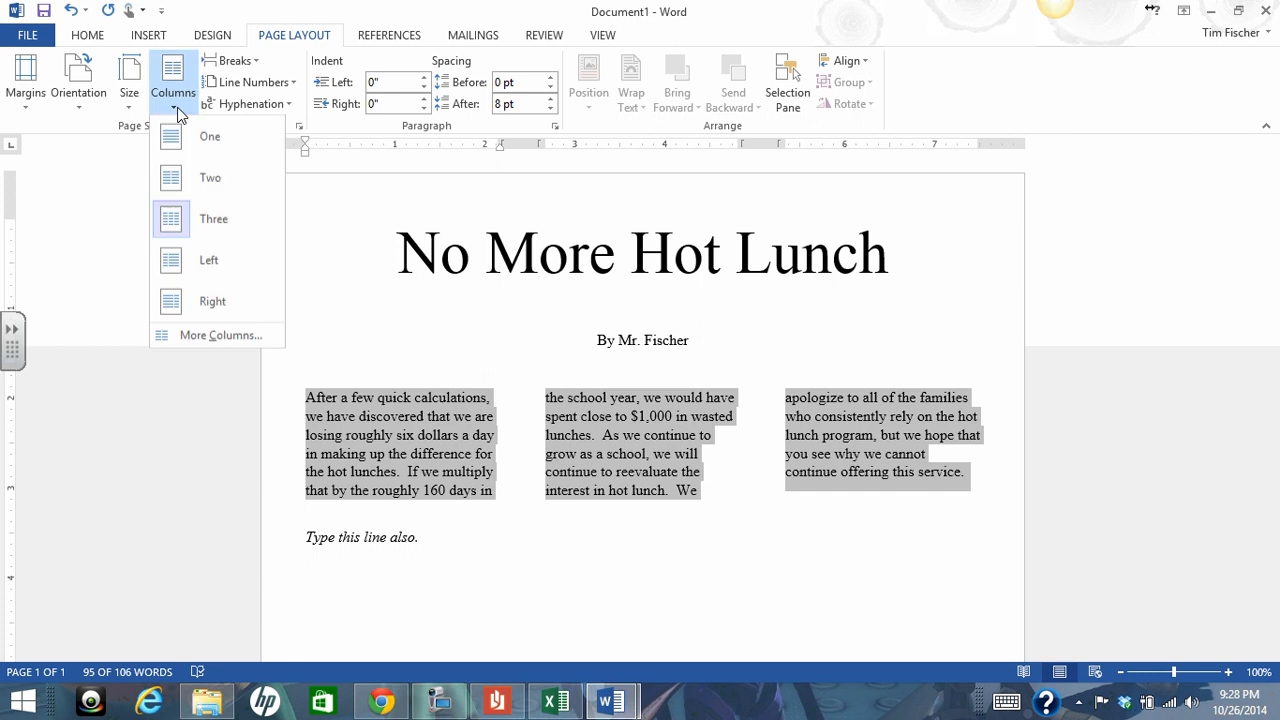
left_click(243, 335)
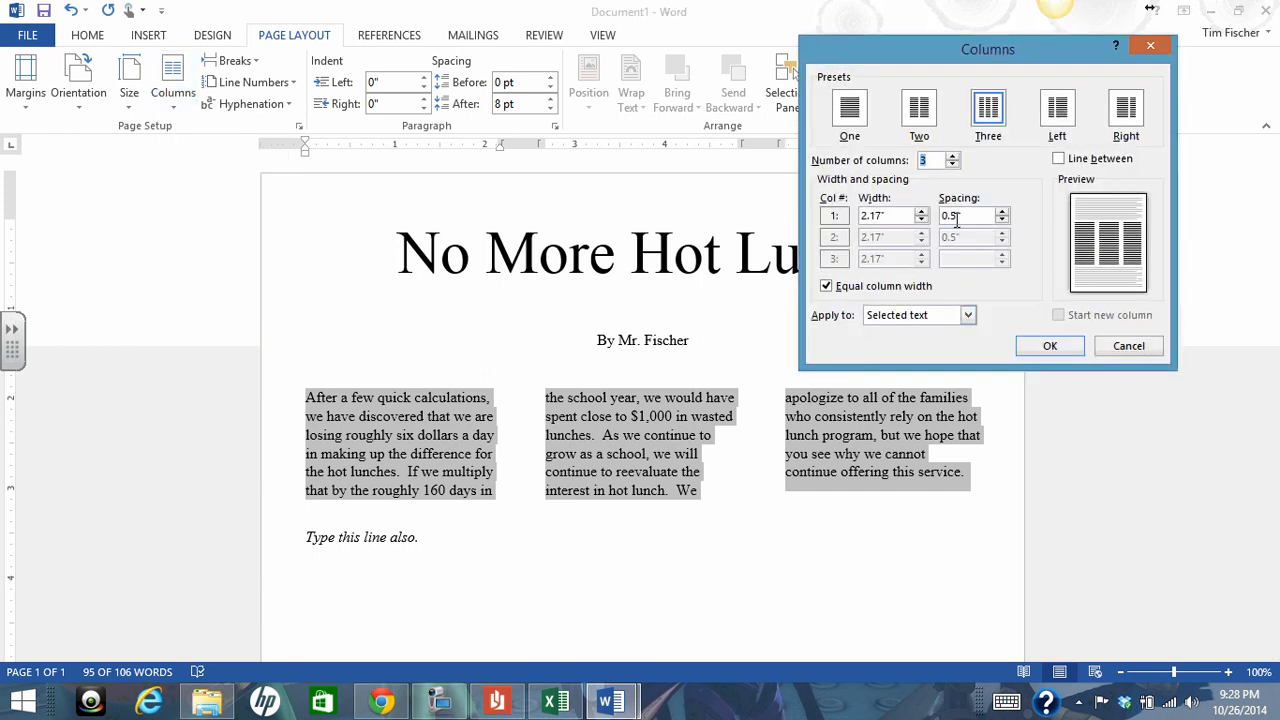
left_click(825, 287)
left_click(921, 220)
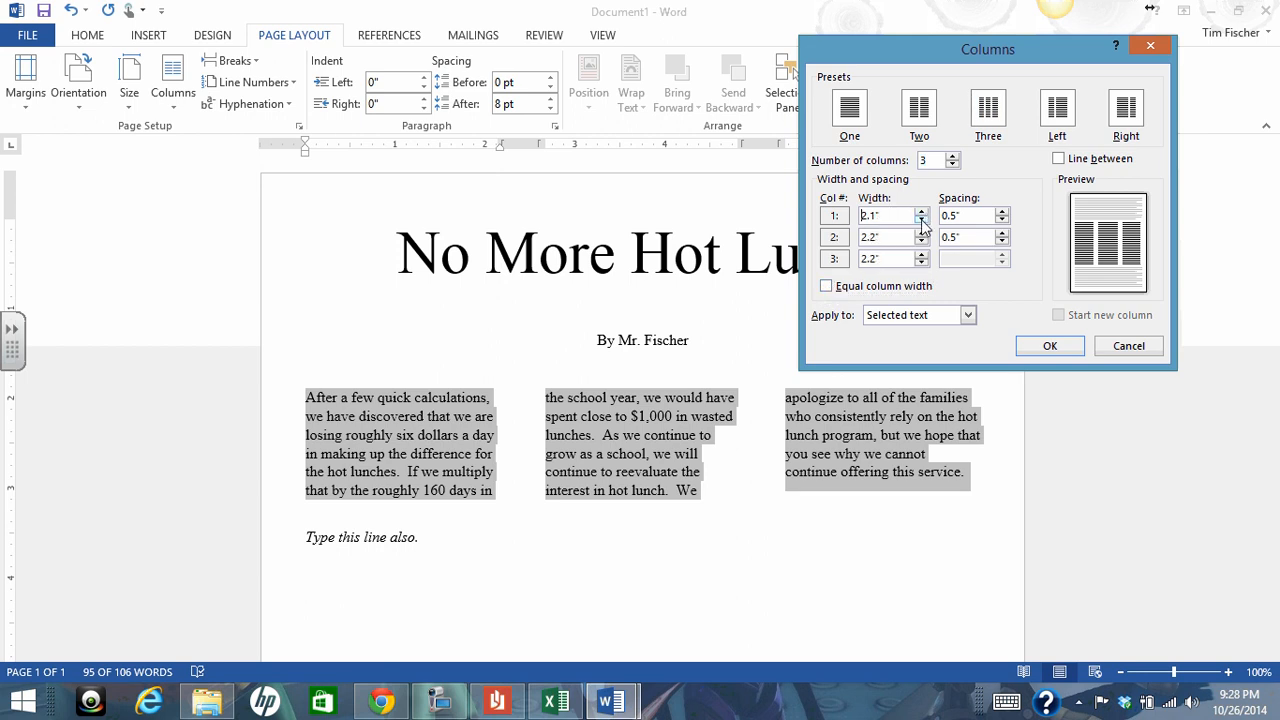
left_click(1002, 220)
left_click(968, 315)
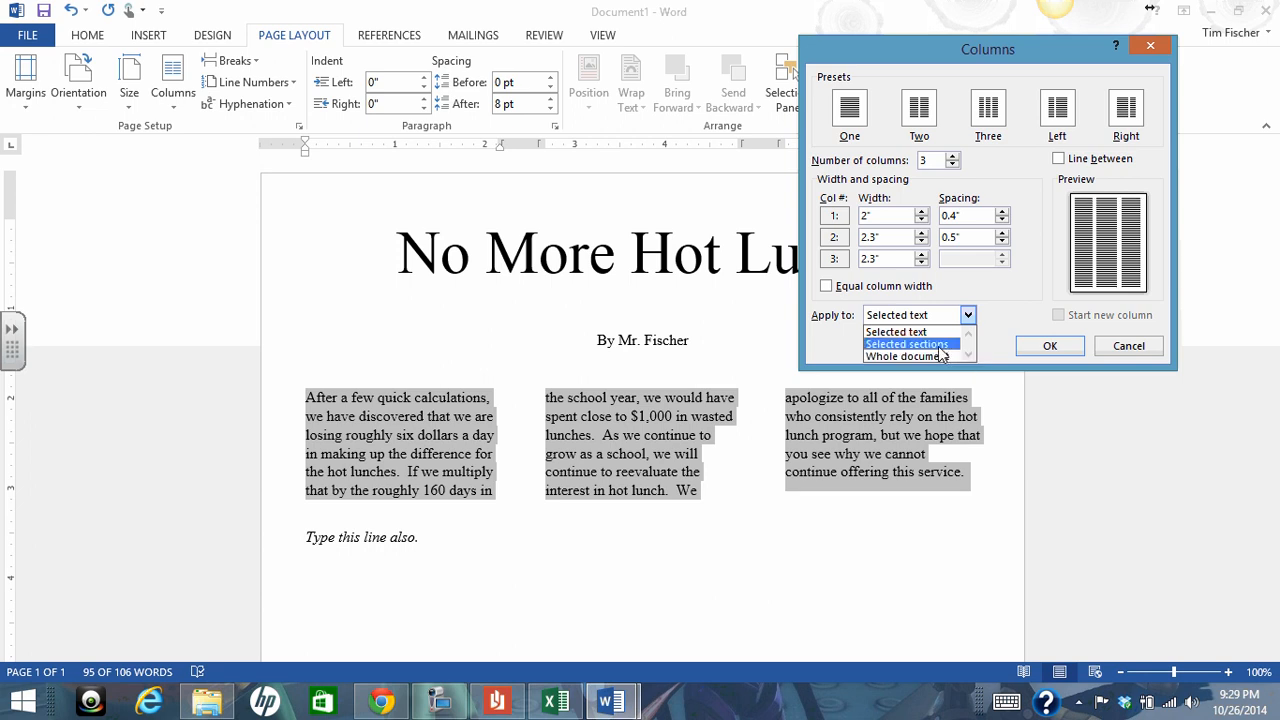
left_click(938, 345)
left_click(950, 318)
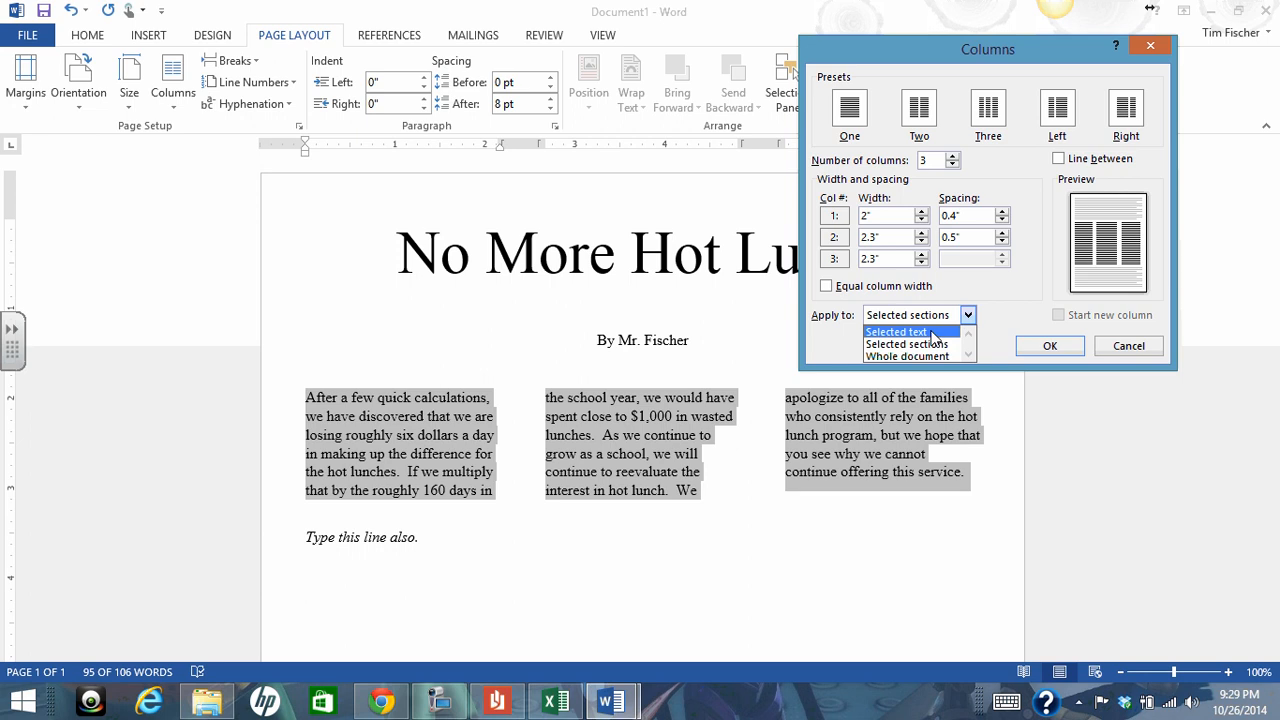
left_click(930, 336)
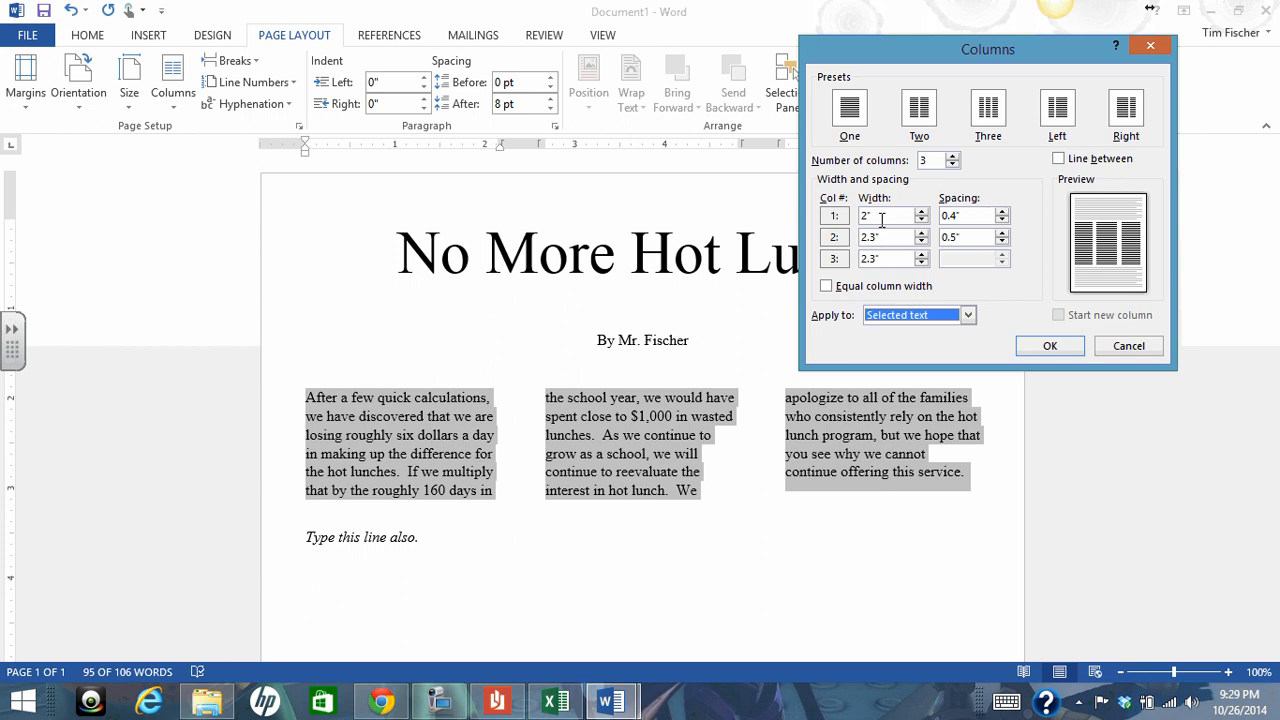
left_click(1050, 347)
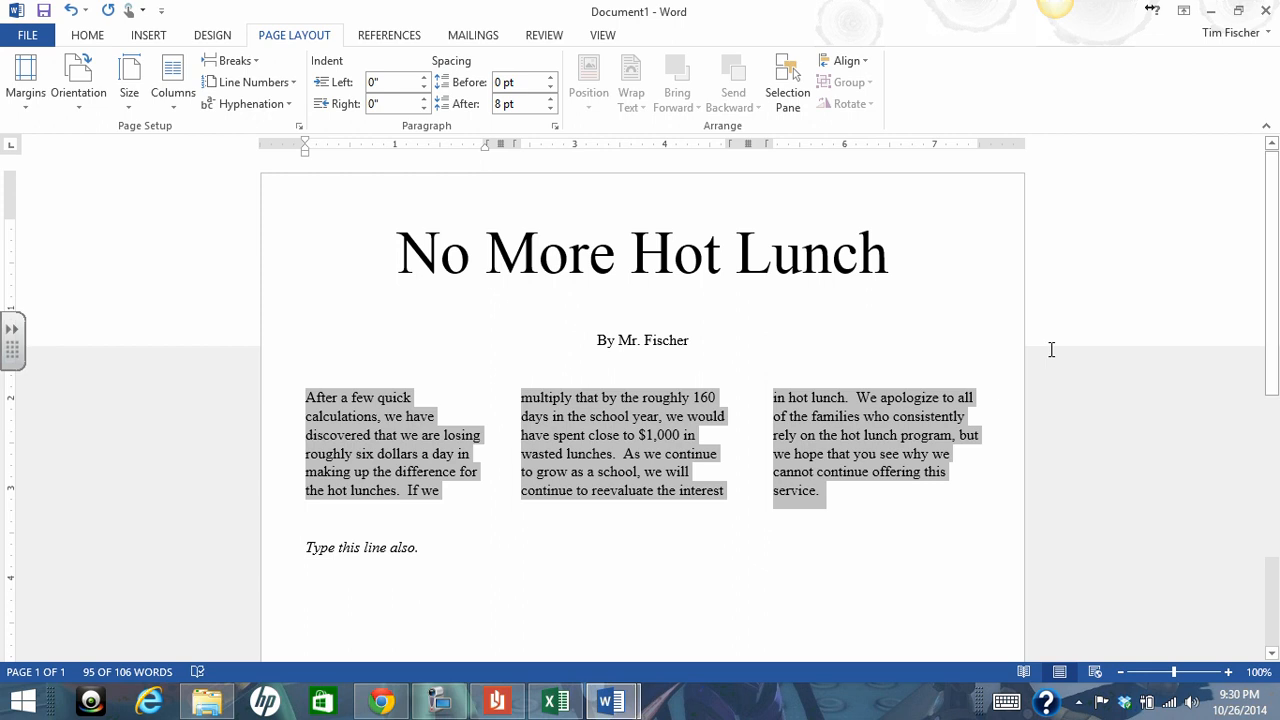
left_click(710, 551)
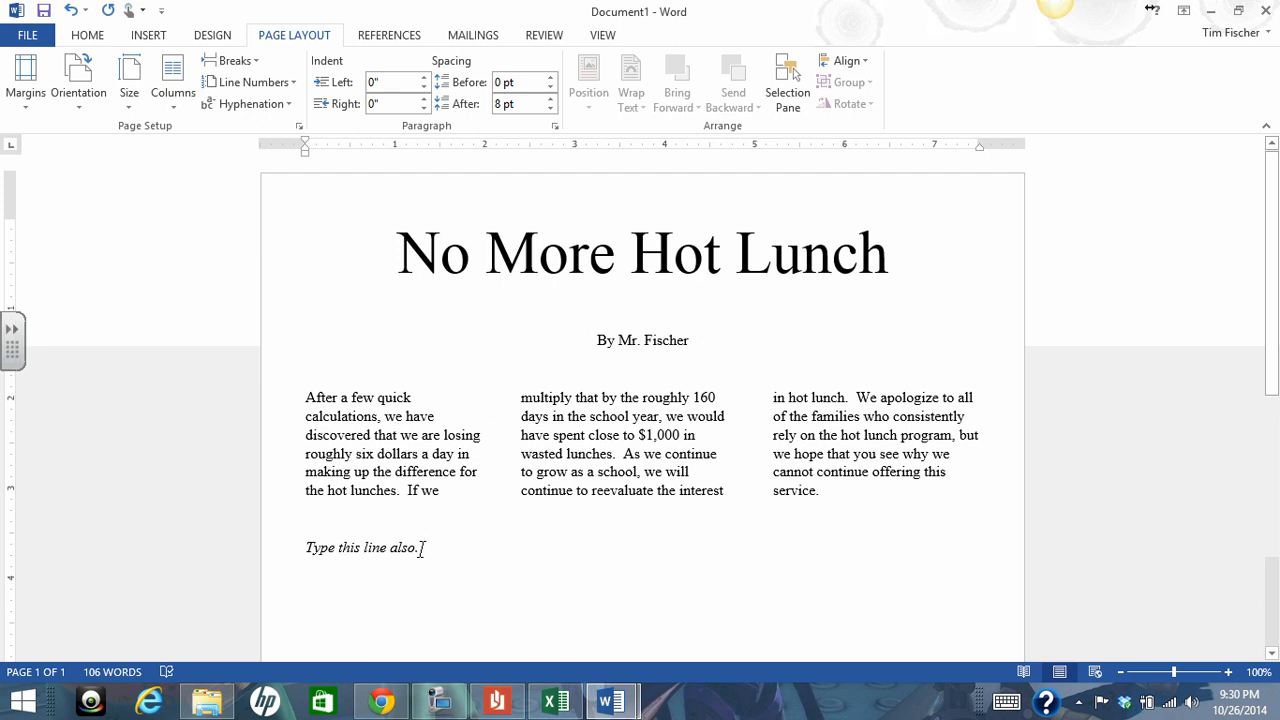
left_click_drag(420, 548, 326, 550)
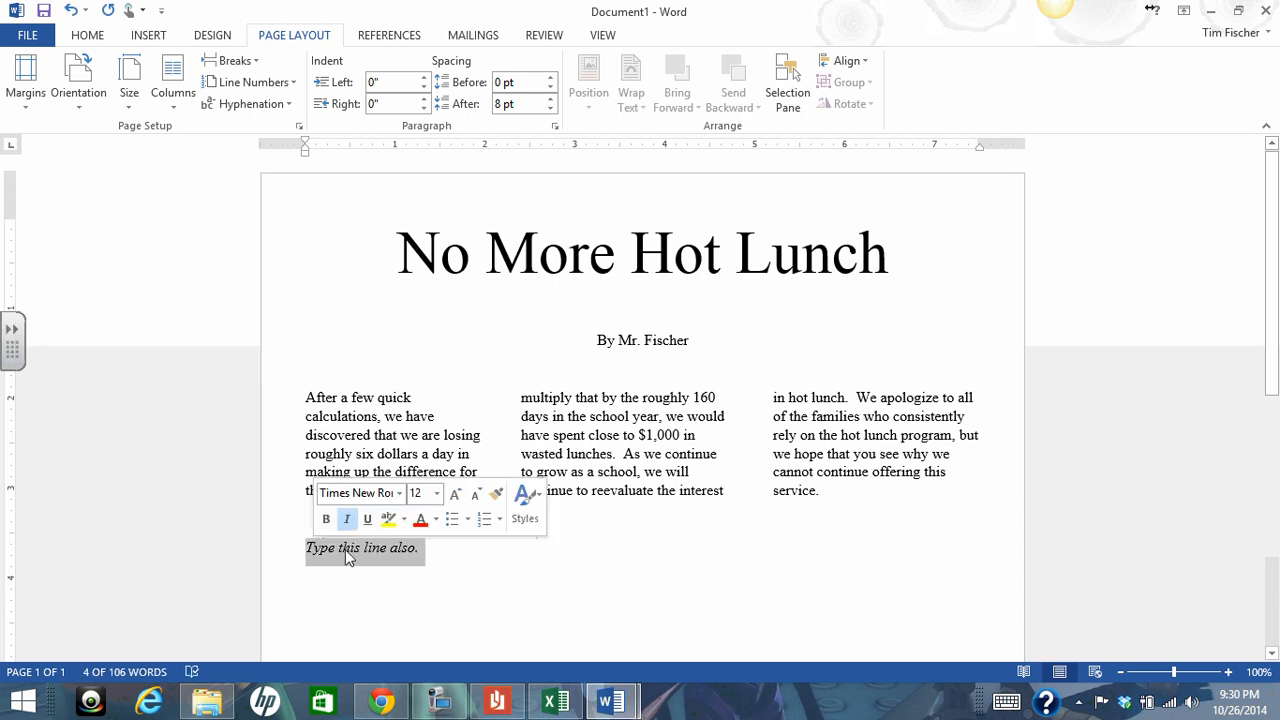
left_click(431, 552)
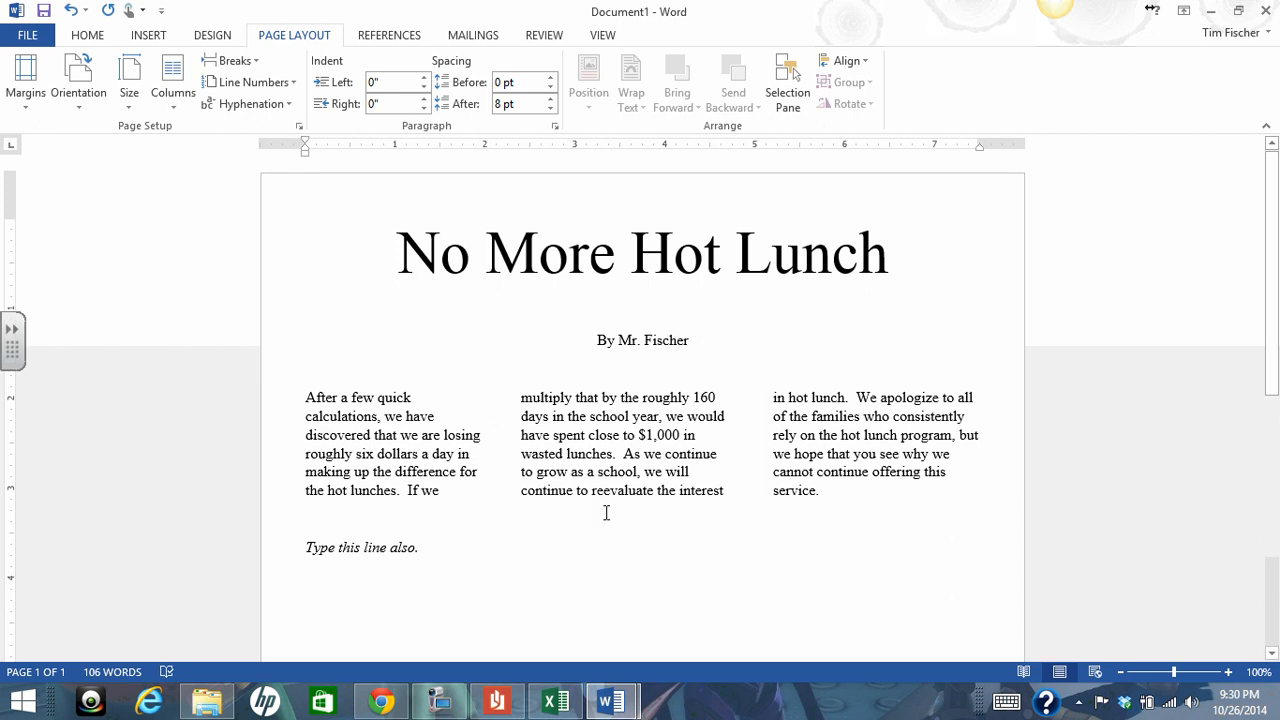
left_click_drag(825, 491, 304, 400)
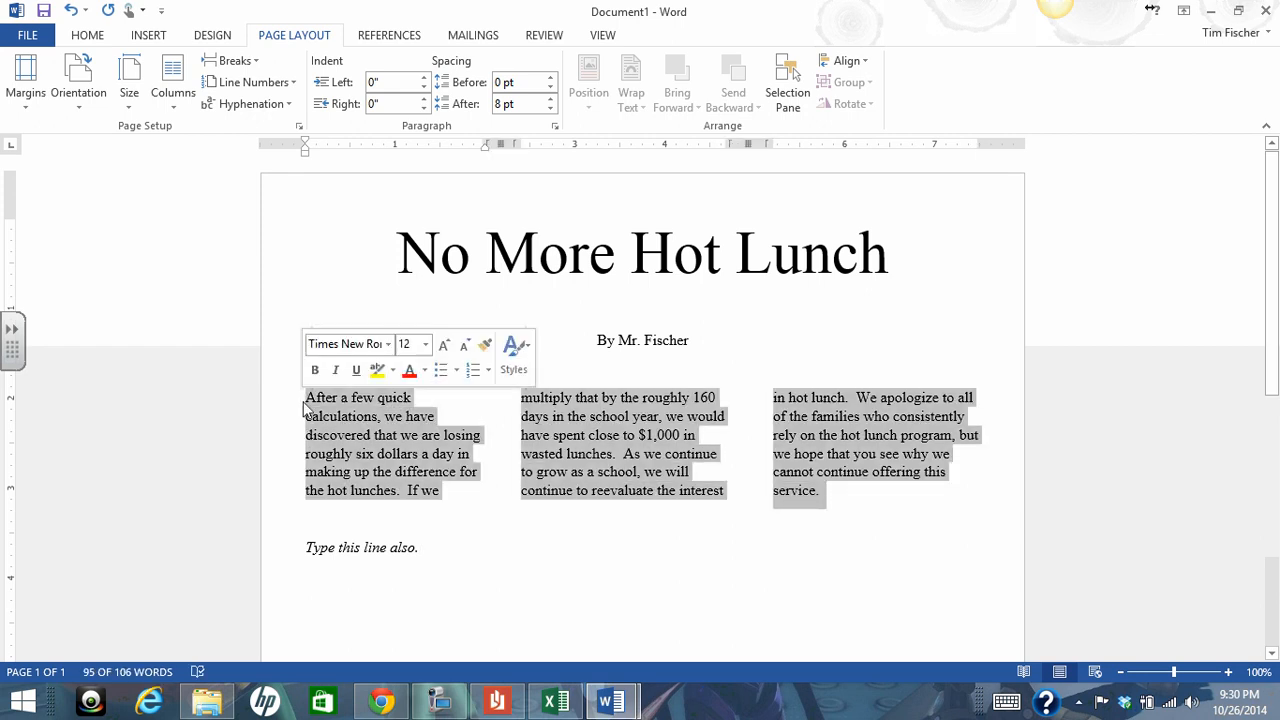
left_click_drag(422, 549, 316, 553)
left_click_drag(830, 492, 303, 397)
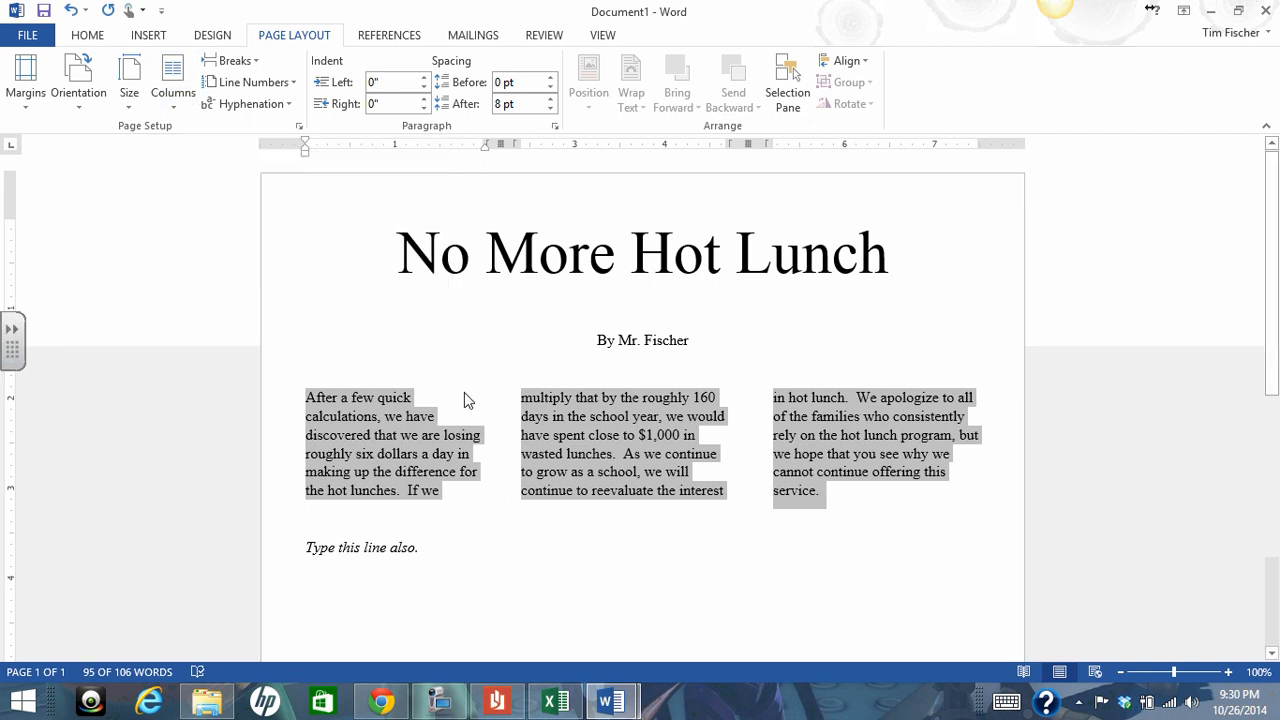
Select the body paragraph together with the italic closing line and lay them out in three columns
scroll(464, 390, "down", 2)
scroll(464, 384, "down", 1)
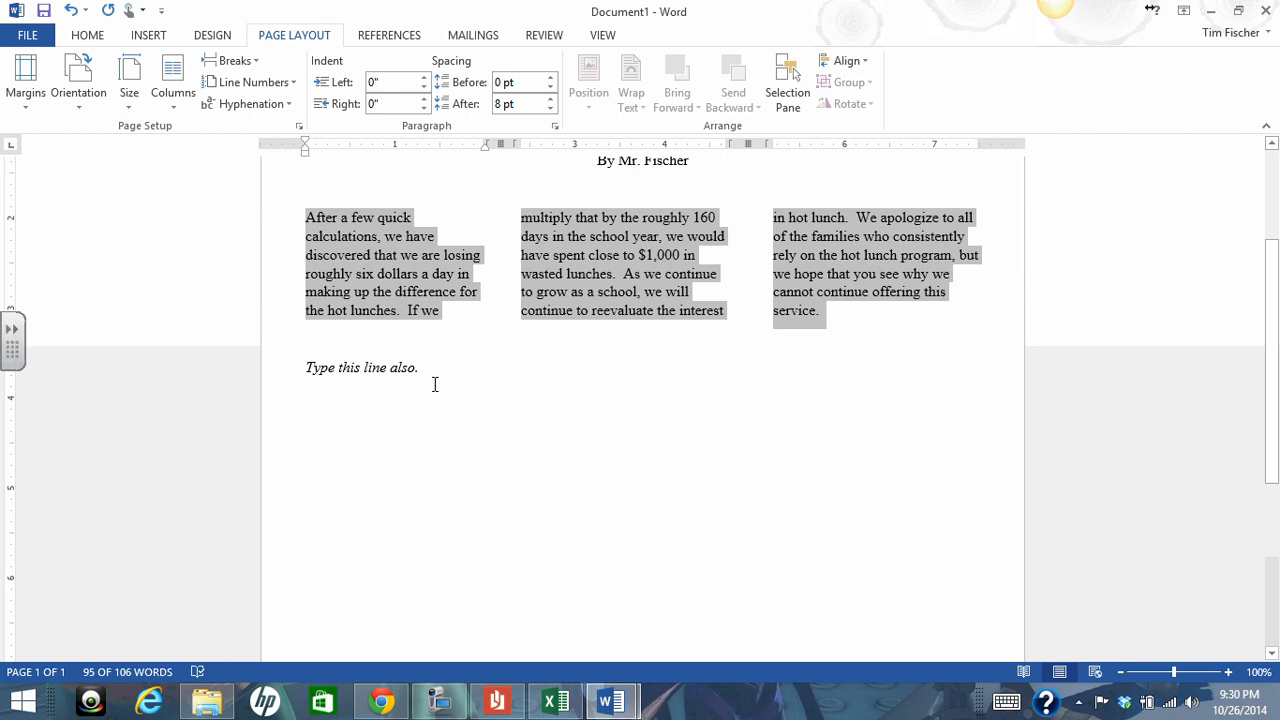
left_click_drag(420, 366, 266, 190)
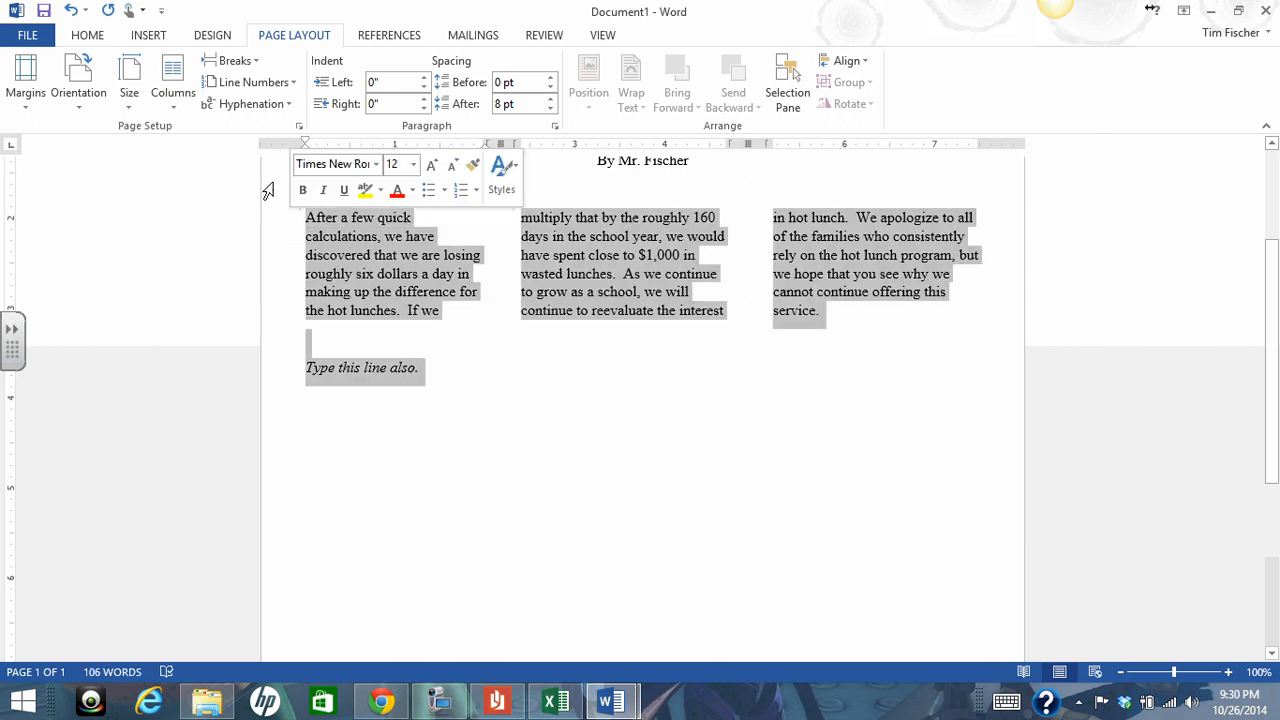
left_click(173, 98)
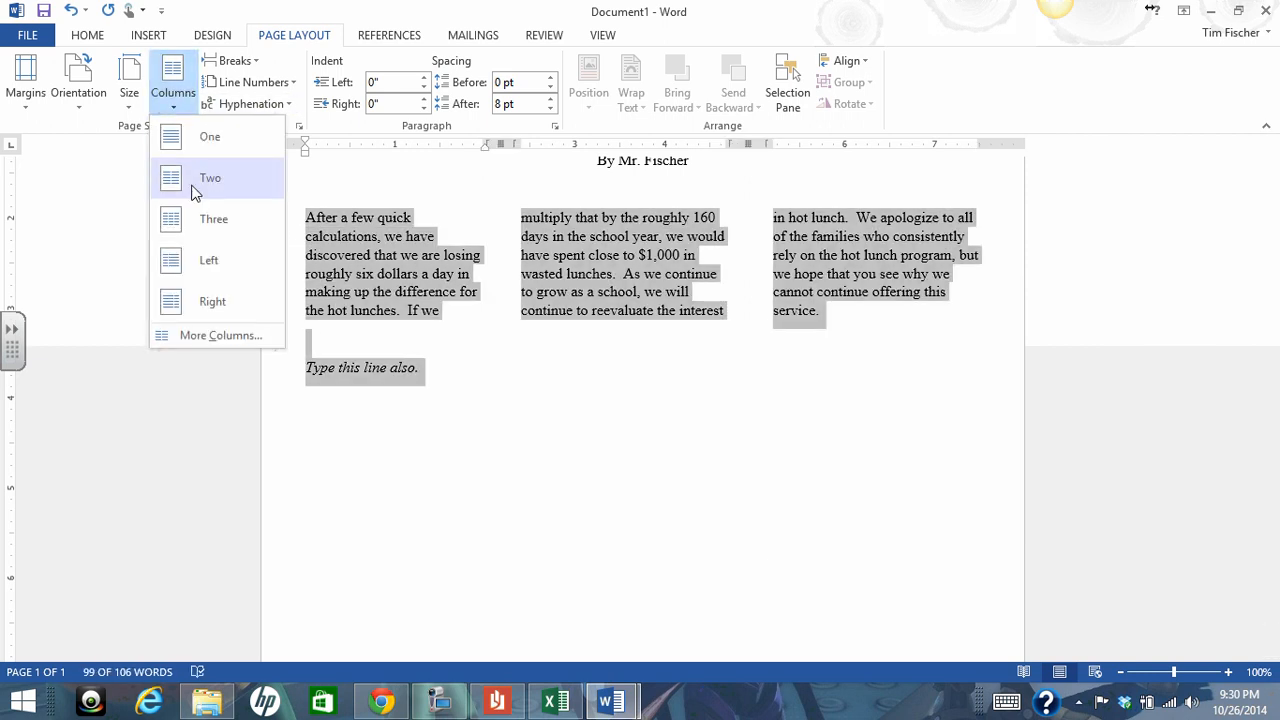
left_click(216, 226)
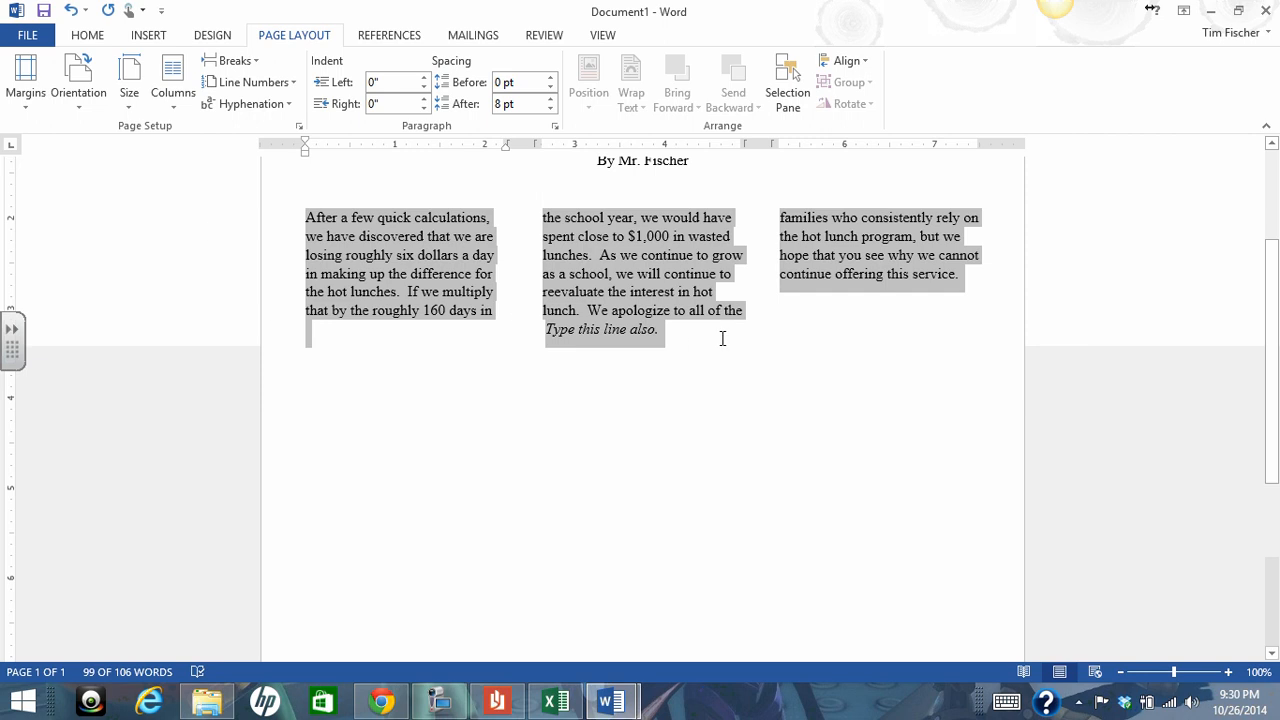
Undo all the column changes made to the article text
scroll(663, 350, "up", 2)
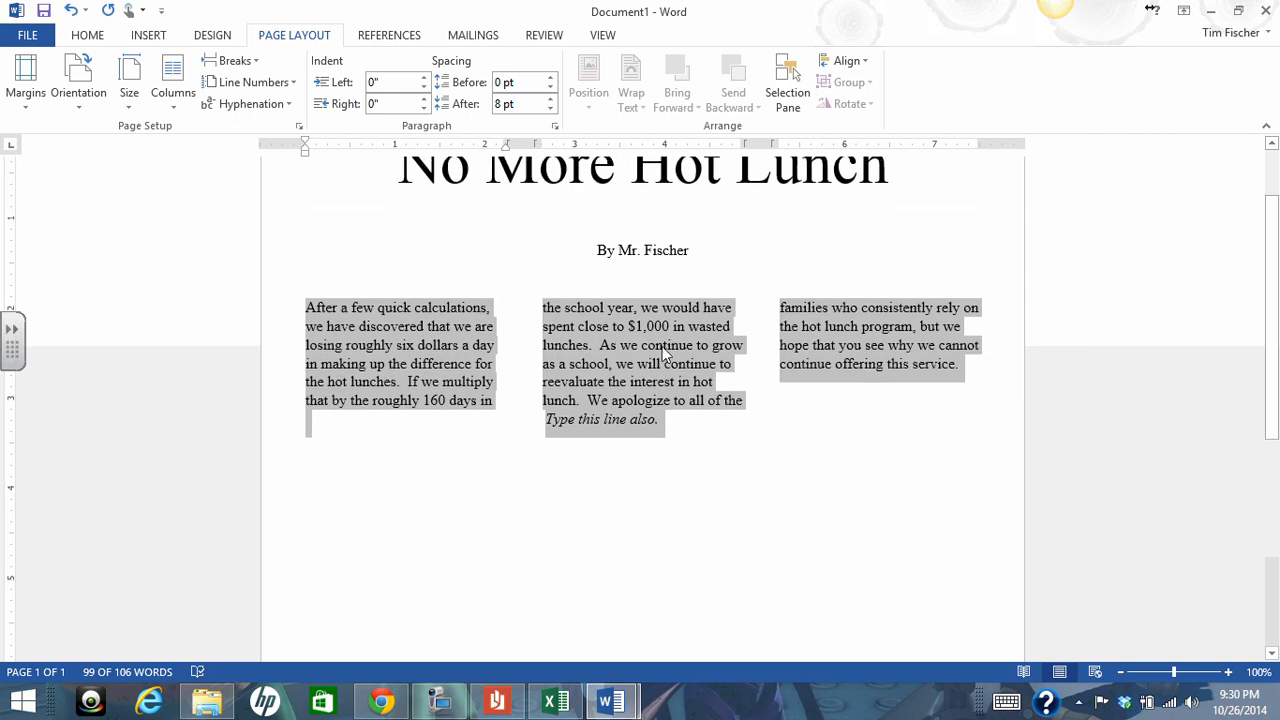
left_click(170, 110)
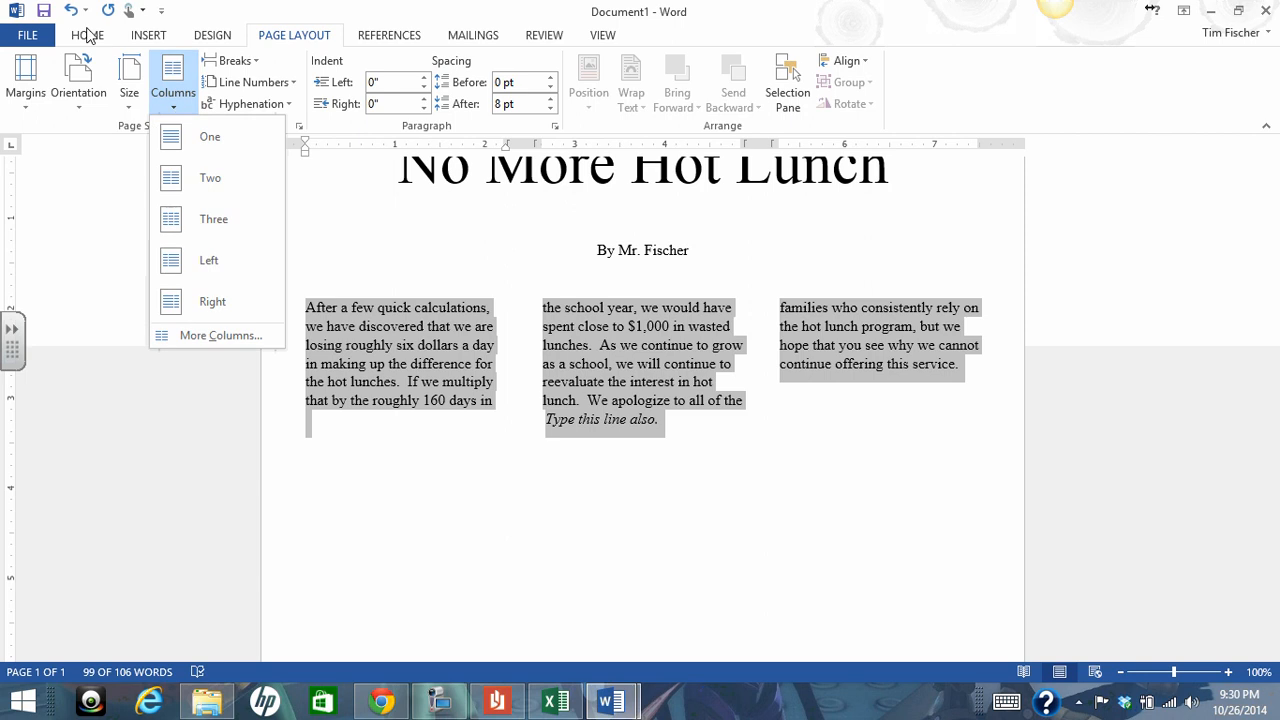
left_click(72, 10)
left_click(72, 12)
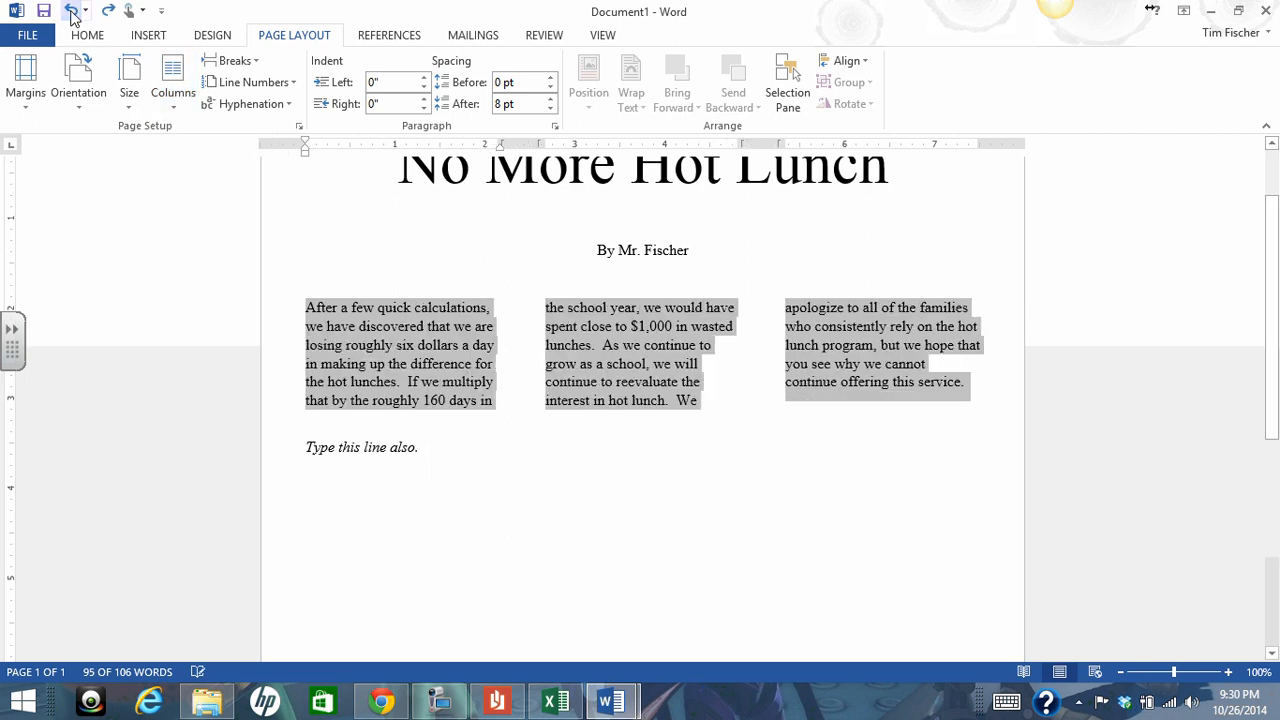
left_click(72, 12)
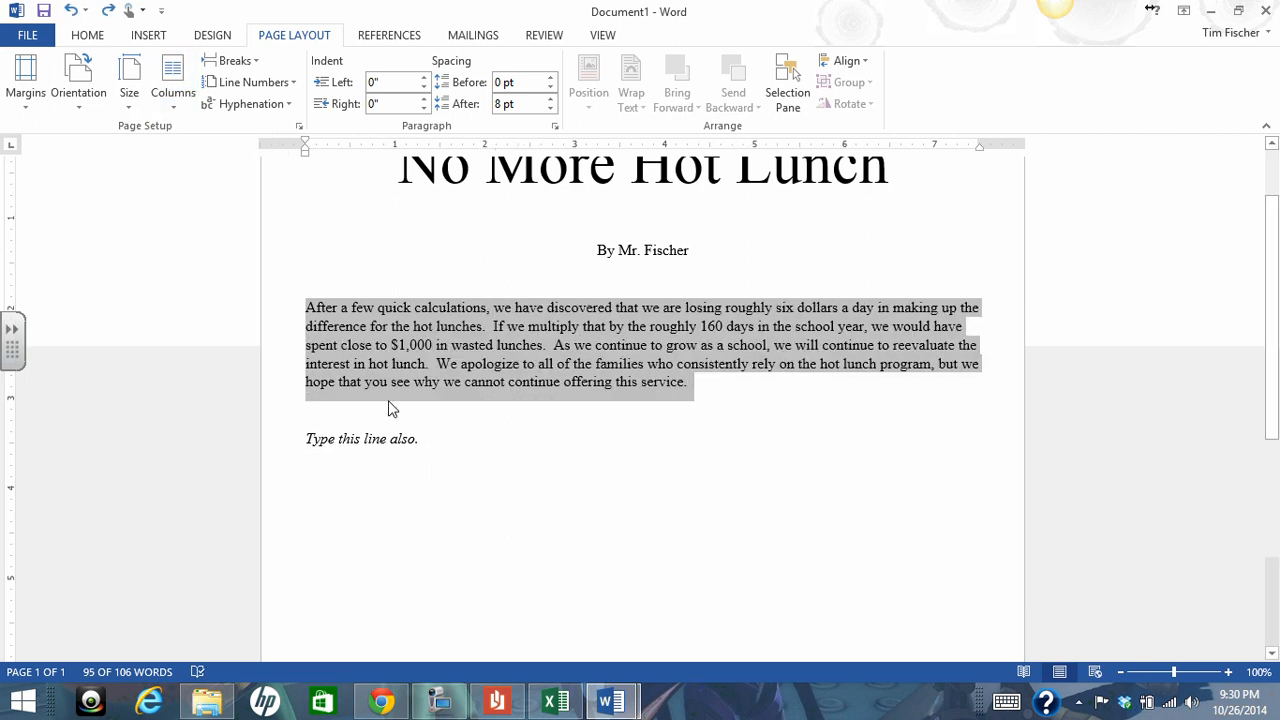
Lay out the body paragraph and the italic closing line together in three columns
left_click_drag(427, 438, 305, 307)
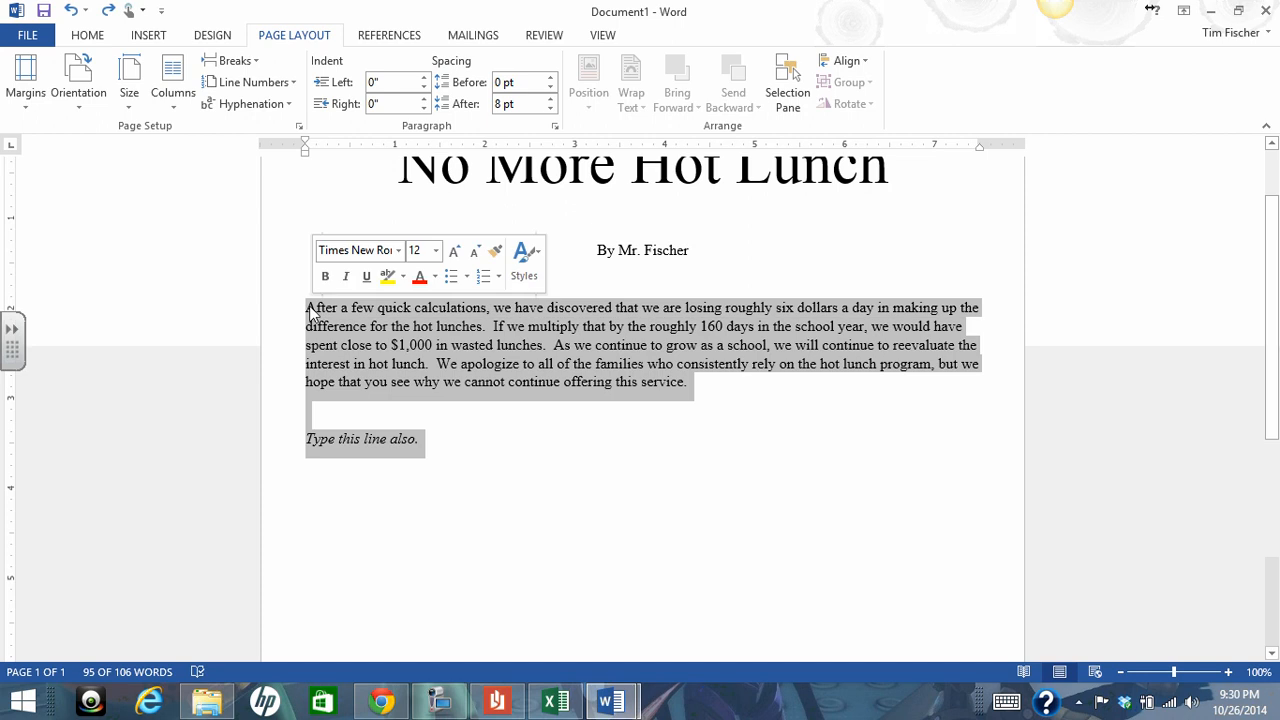
left_click(183, 101)
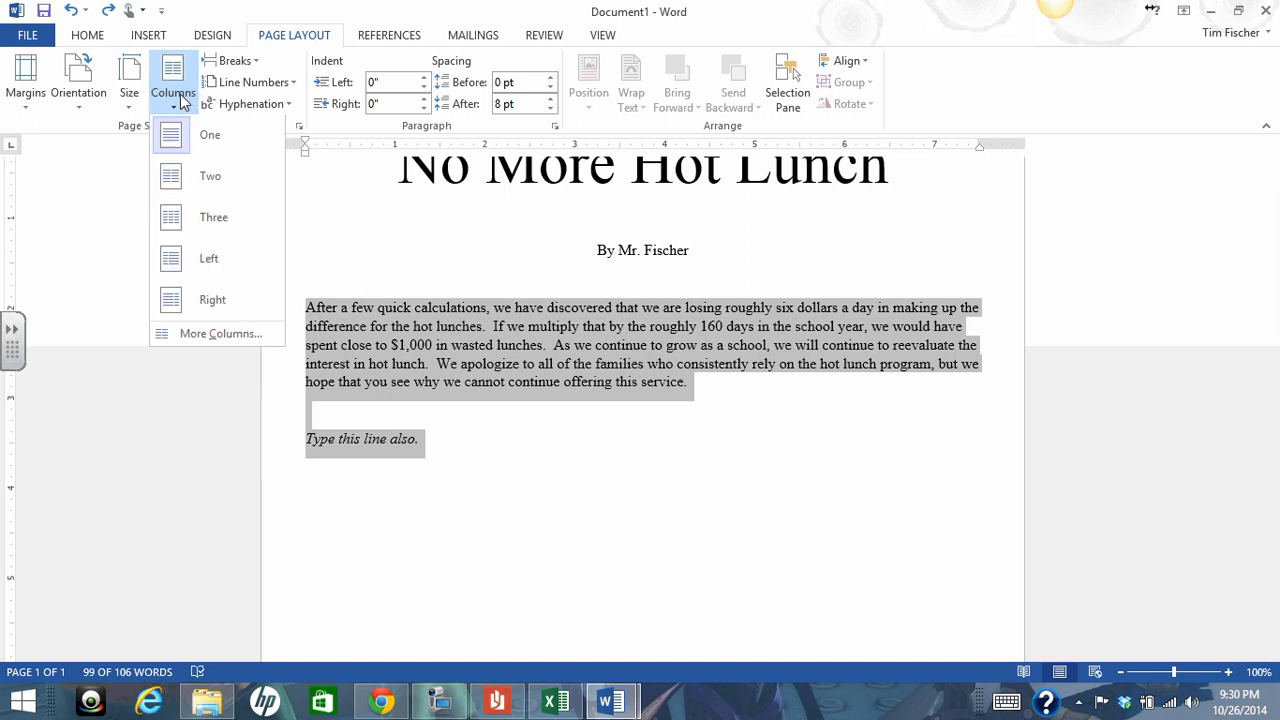
left_click(203, 225)
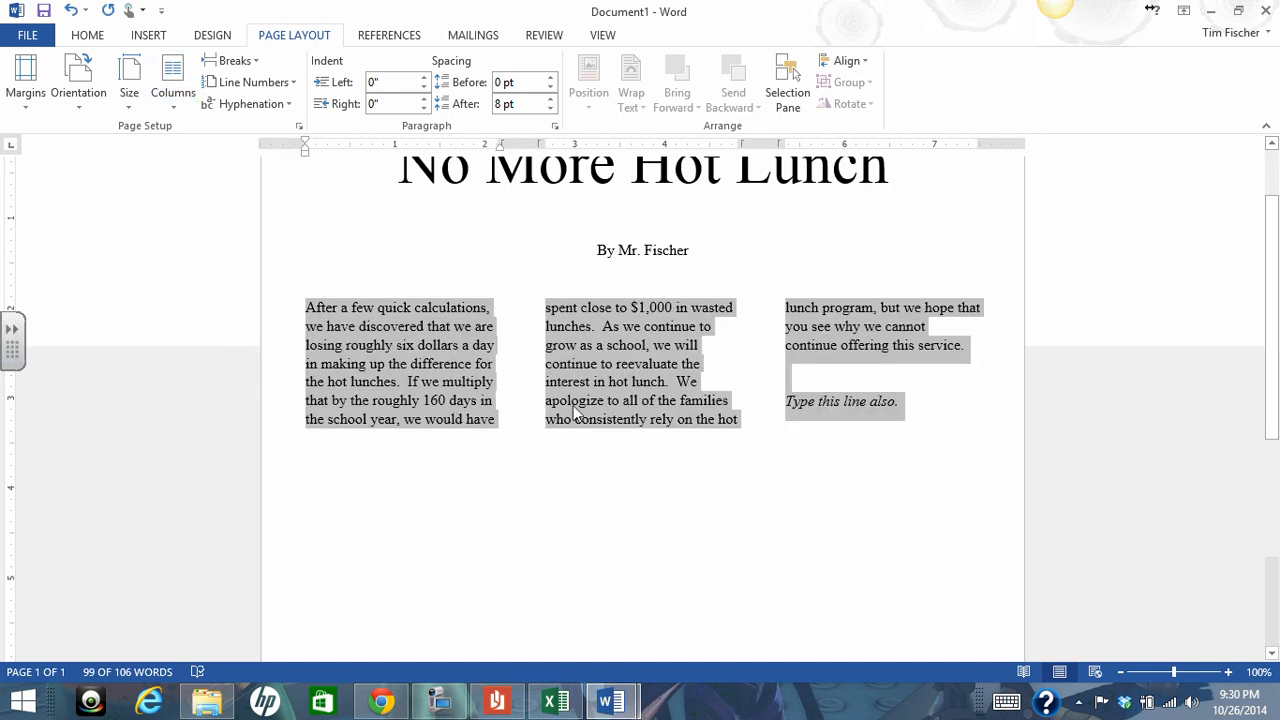
scroll(449, 423, "down", 1)
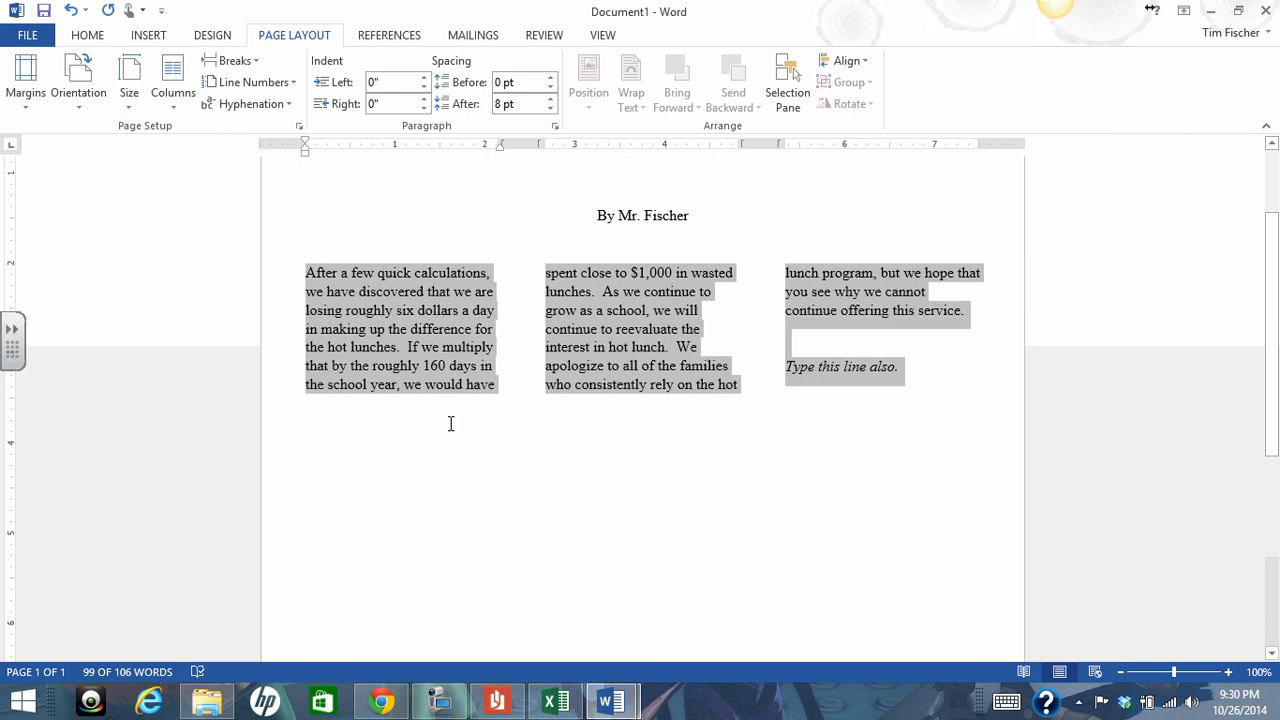
scroll(394, 548, "down", 4)
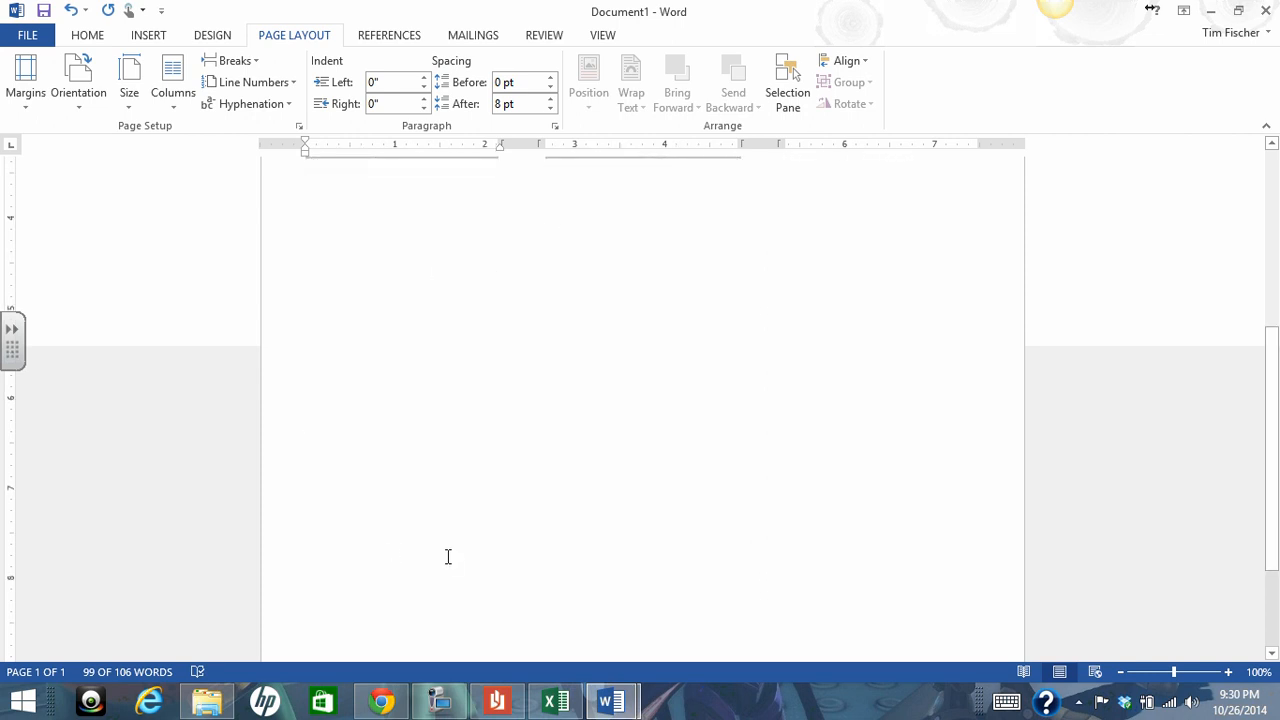
scroll(444, 553, "up", 4)
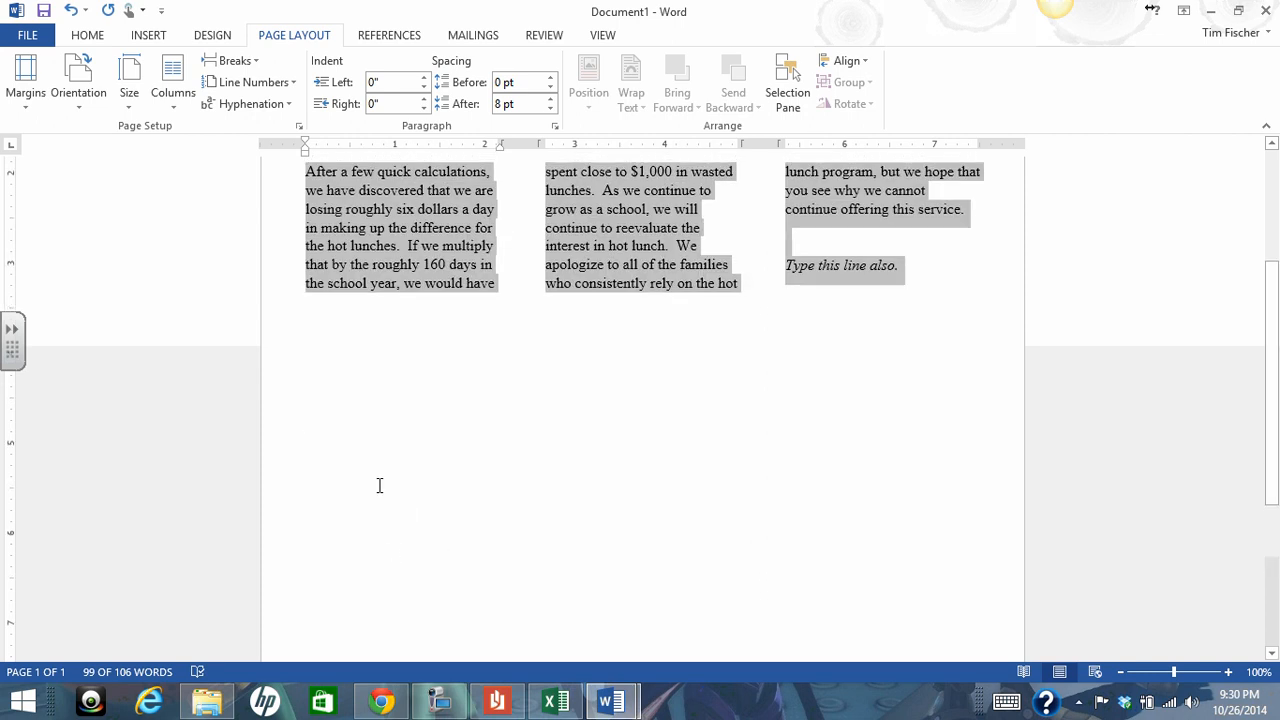
Undo the three-column layout of the body paragraph and italic closing line
left_click(429, 463)
left_click_drag(251, 290, 438, 328)
left_click(660, 329)
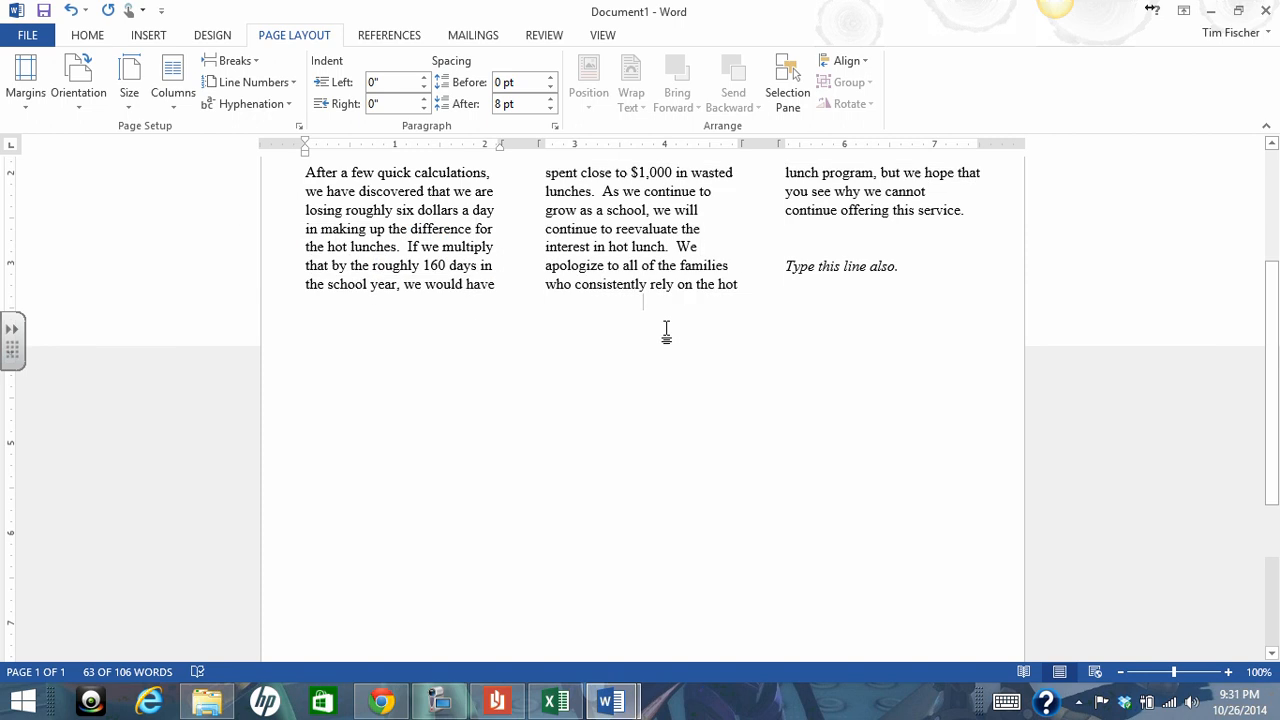
left_click_drag(911, 283, 290, 170)
scroll(420, 460, "up", 3)
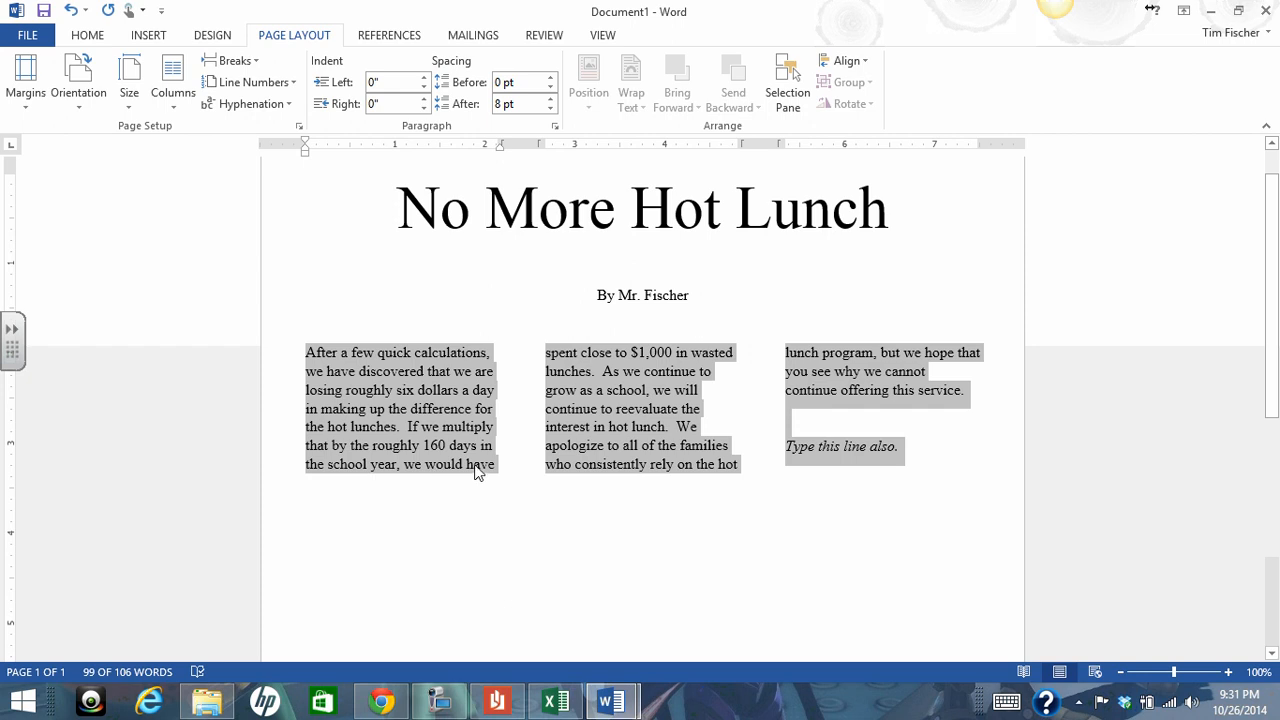
left_click(70, 12)
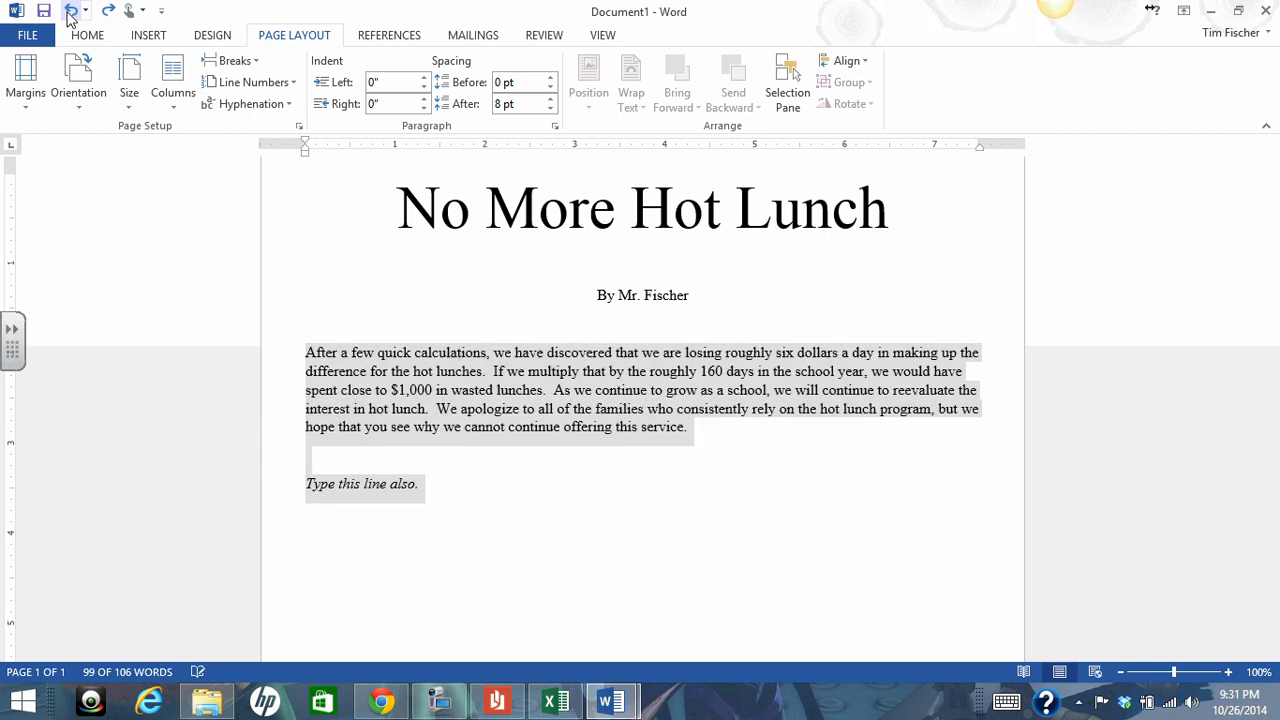
left_click(393, 489)
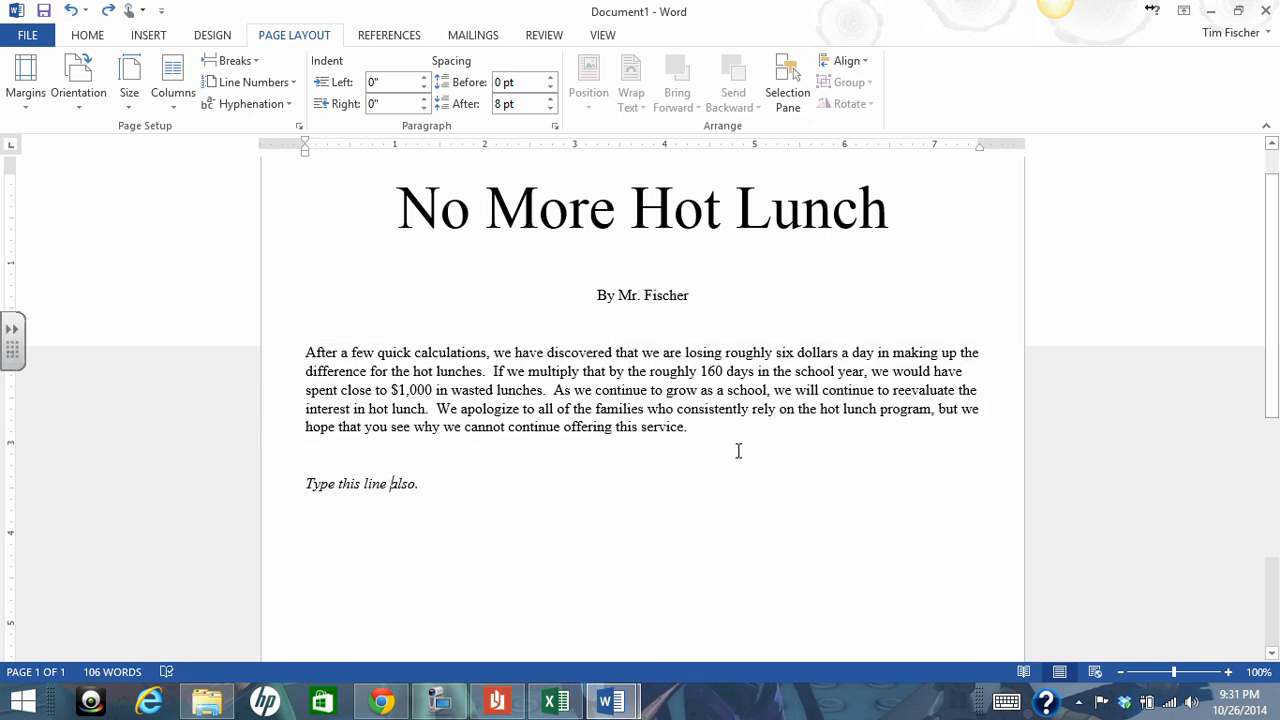
Select only the body paragraph below the byline, leaving out the italic closing line
left_click_drag(691, 429, 310, 352)
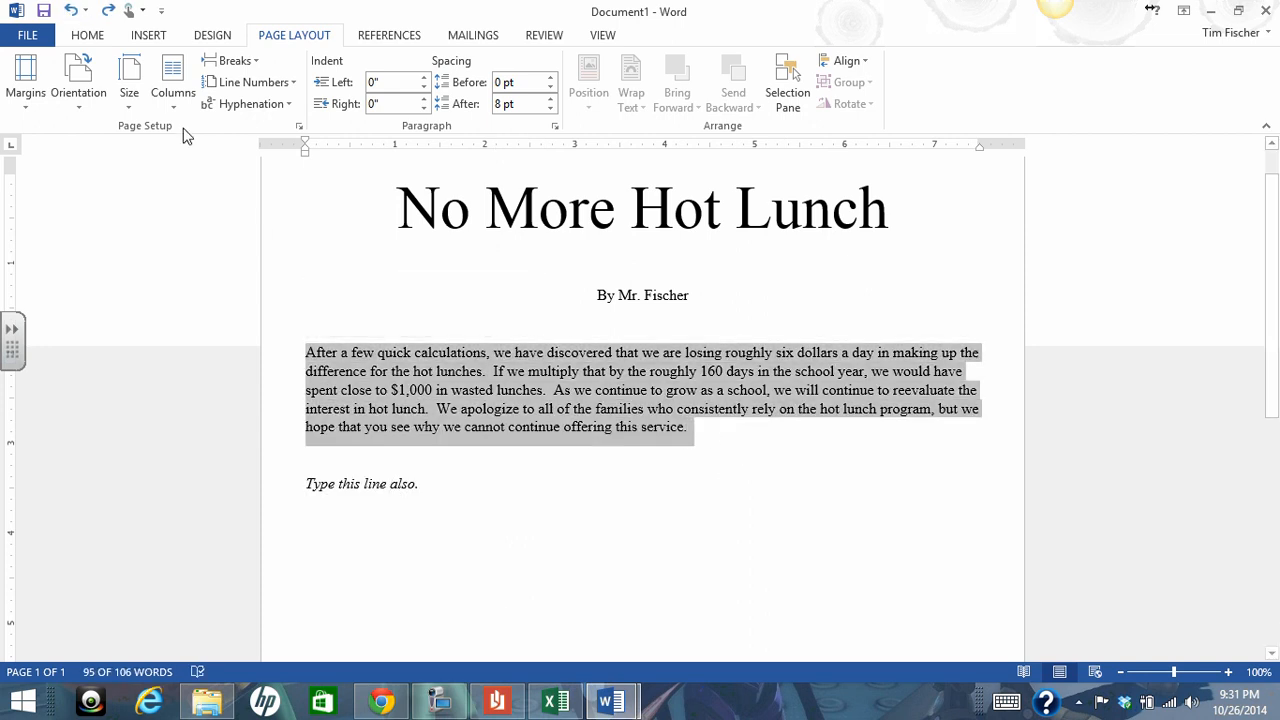
left_click(440, 705)
left_click(1160, 632)
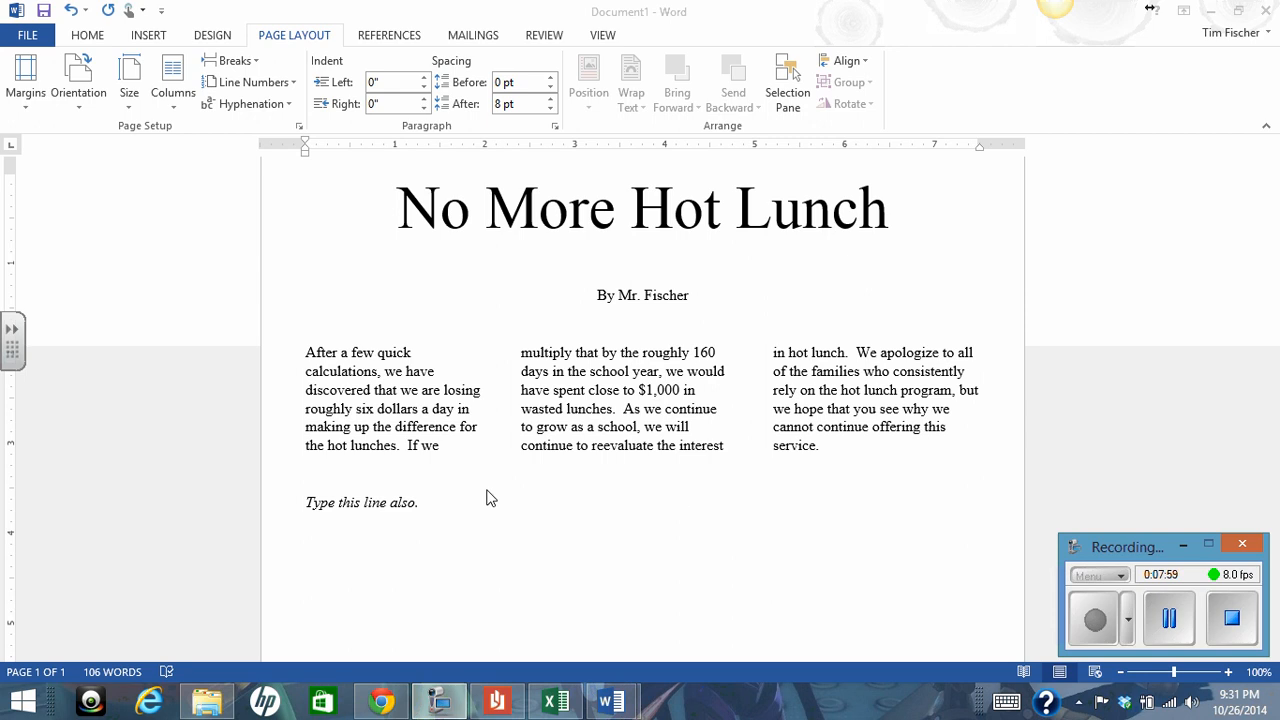
Delete the italic closing line "Type this line also." below the three-column text
triple_click(384, 501)
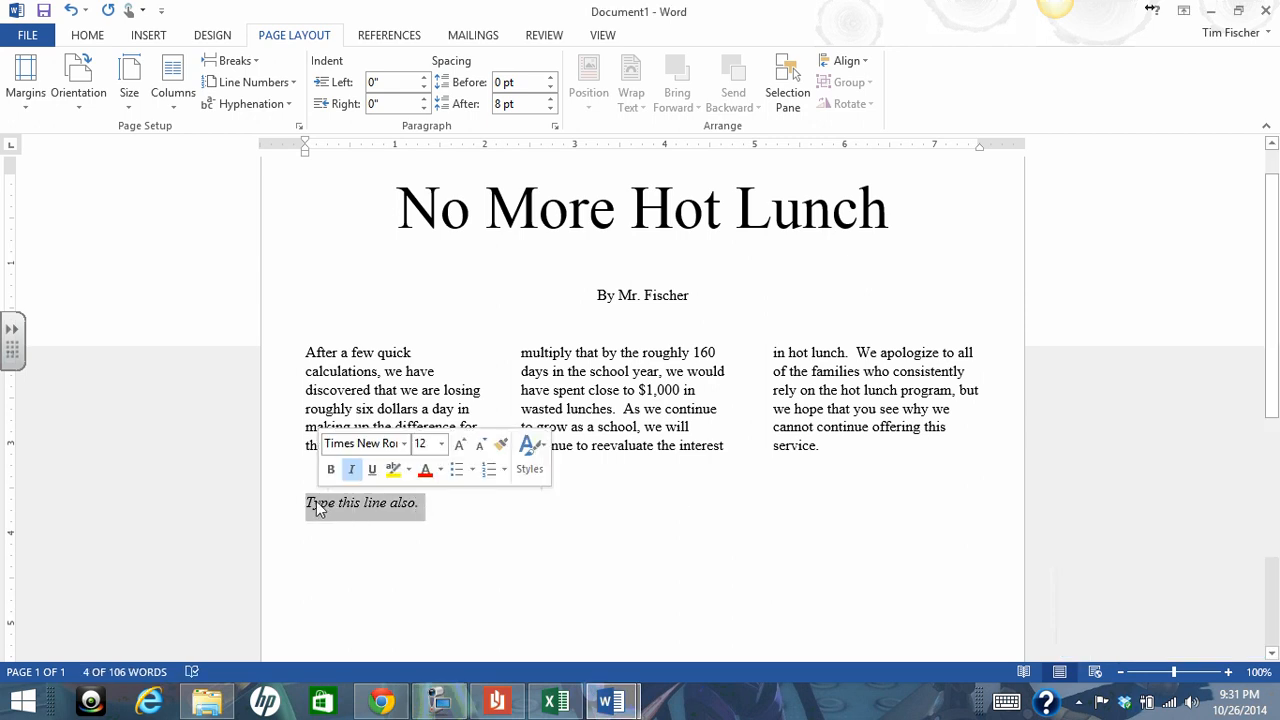
key("Delete")
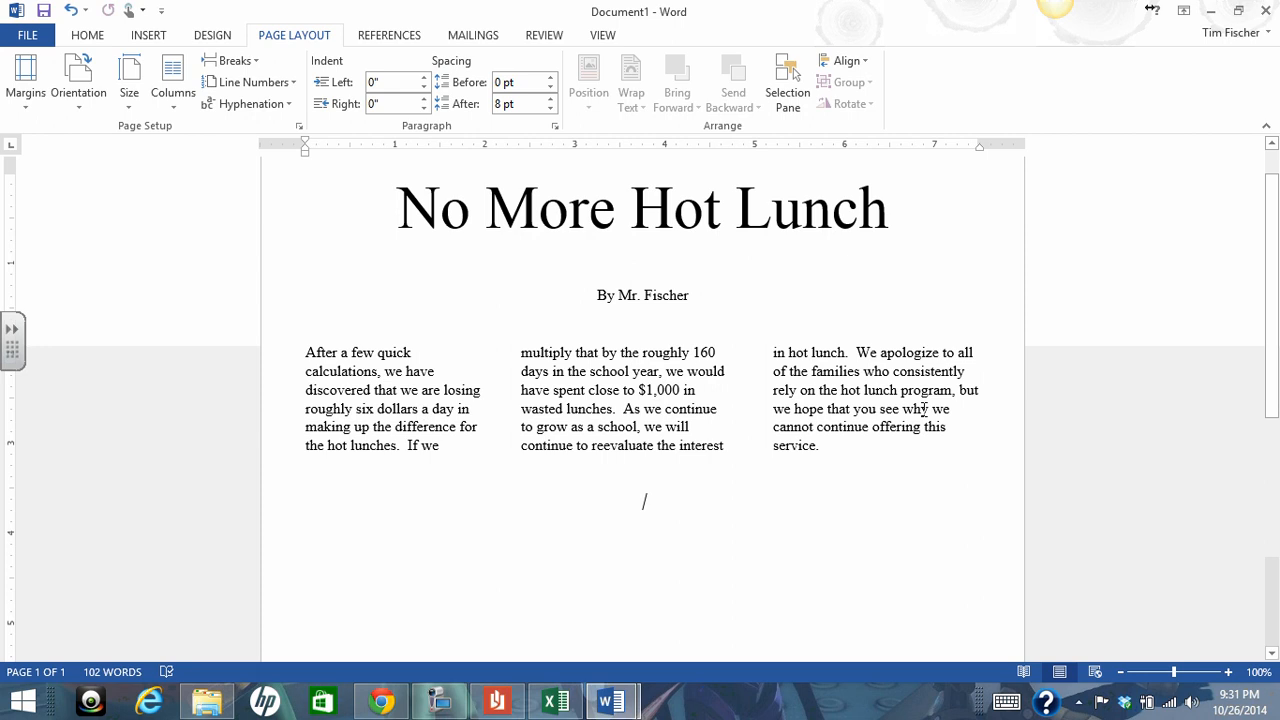
left_click(450, 447)
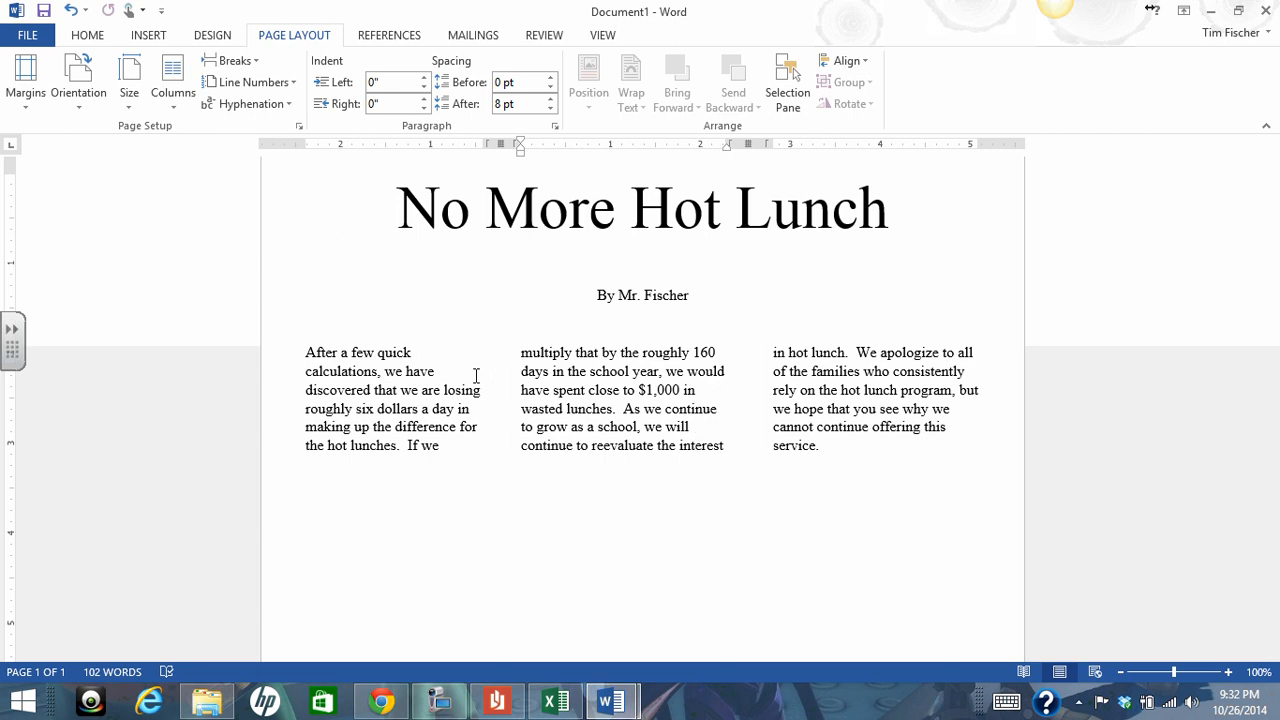
Turn on automatic hyphenation with the three-column body text selected and check the word "calculations" in the first column
left_click_drag(823, 446, 305, 352)
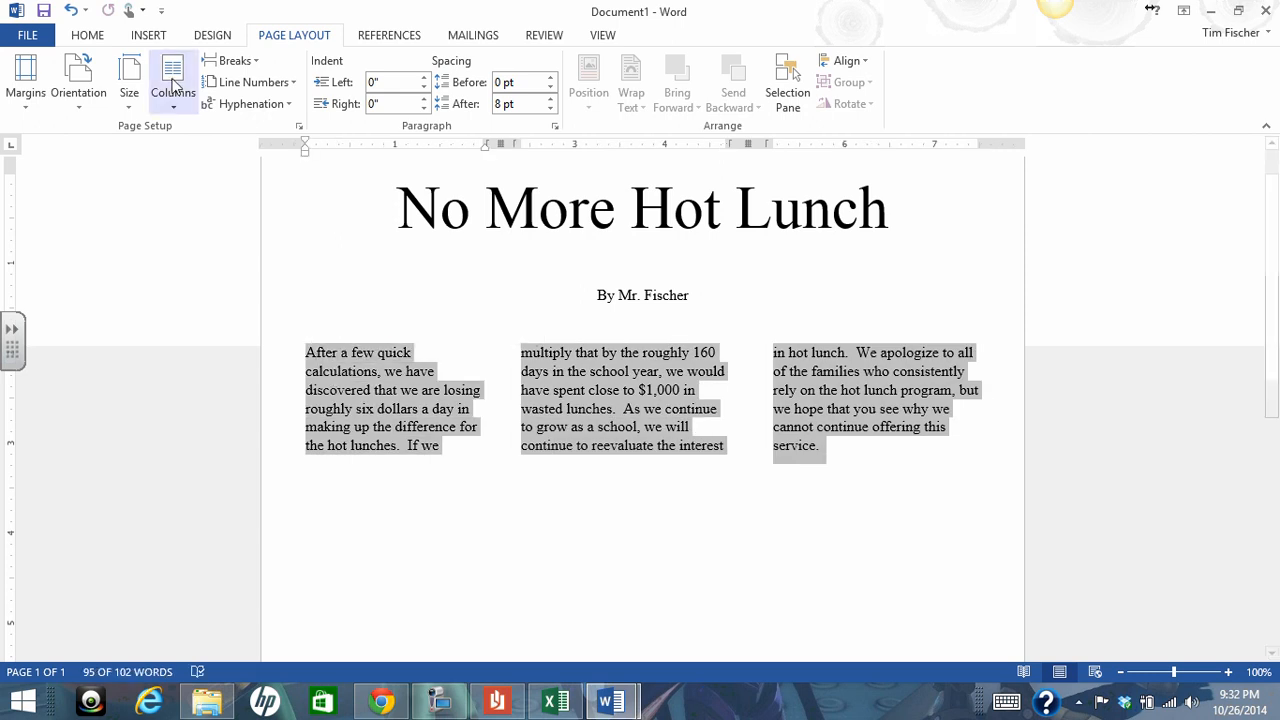
left_click(88, 36)
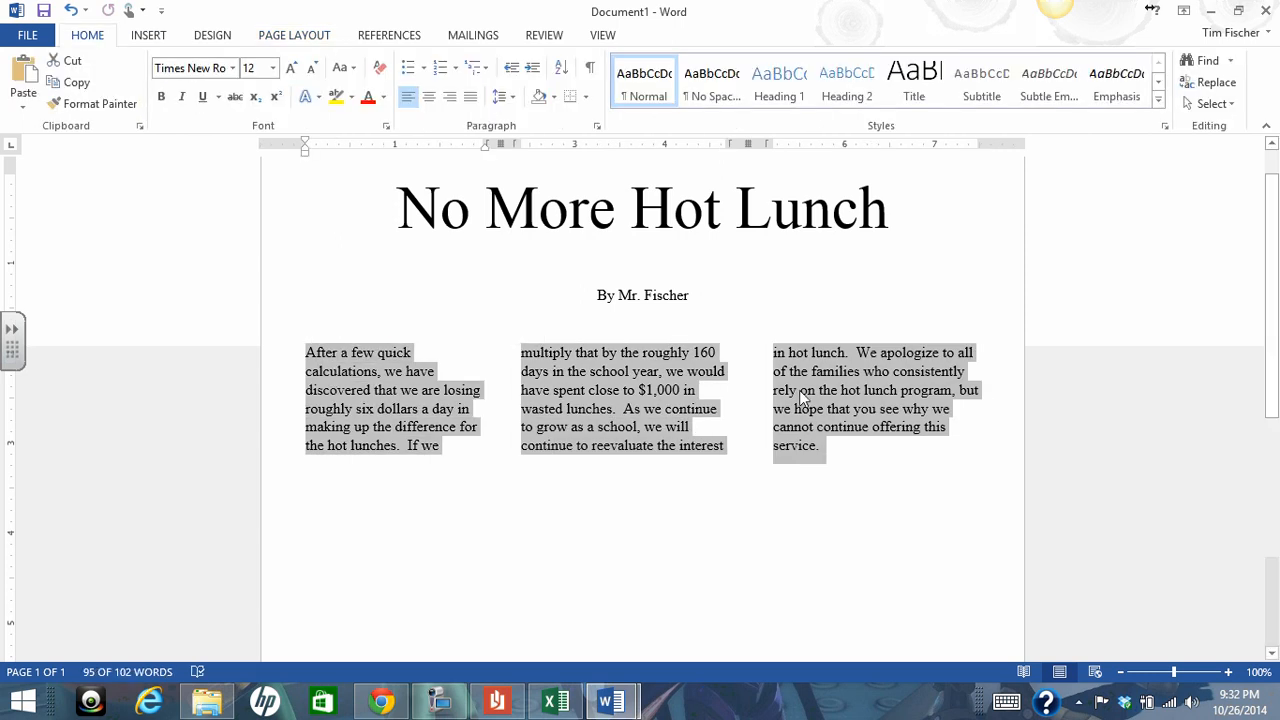
left_click(828, 450)
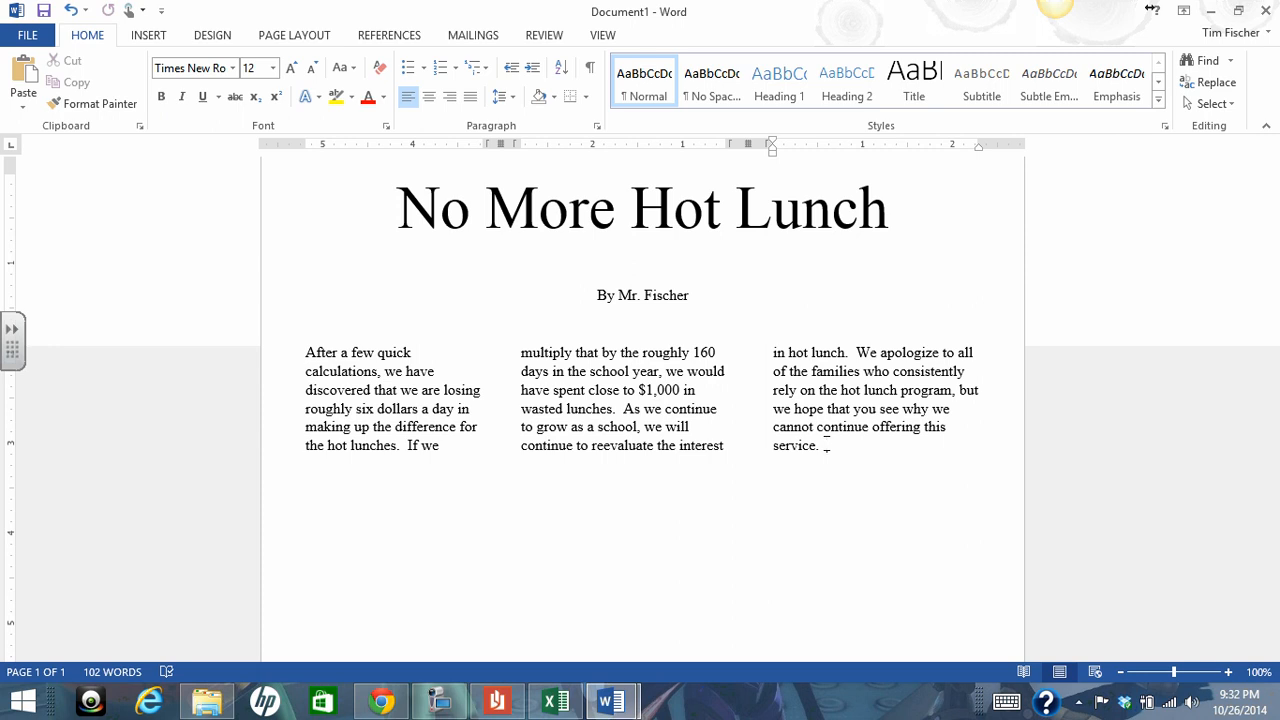
left_click_drag(823, 445, 305, 352)
left_click(293, 36)
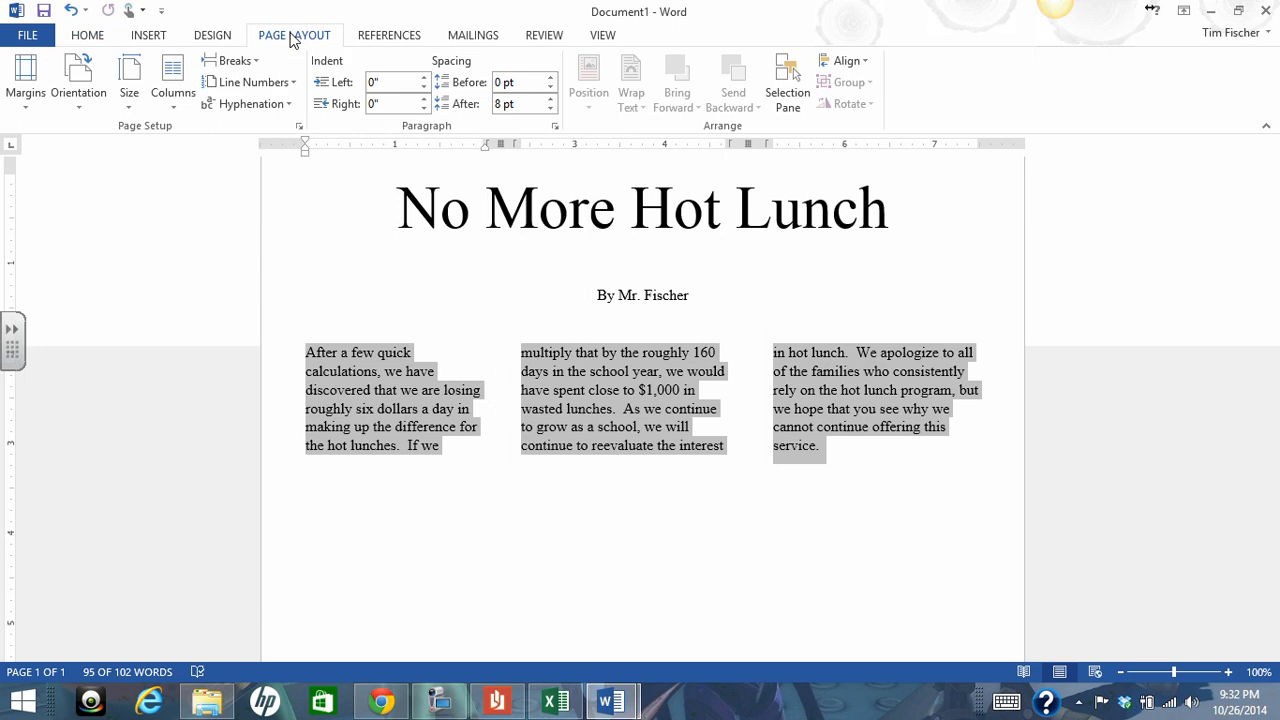
left_click(289, 105)
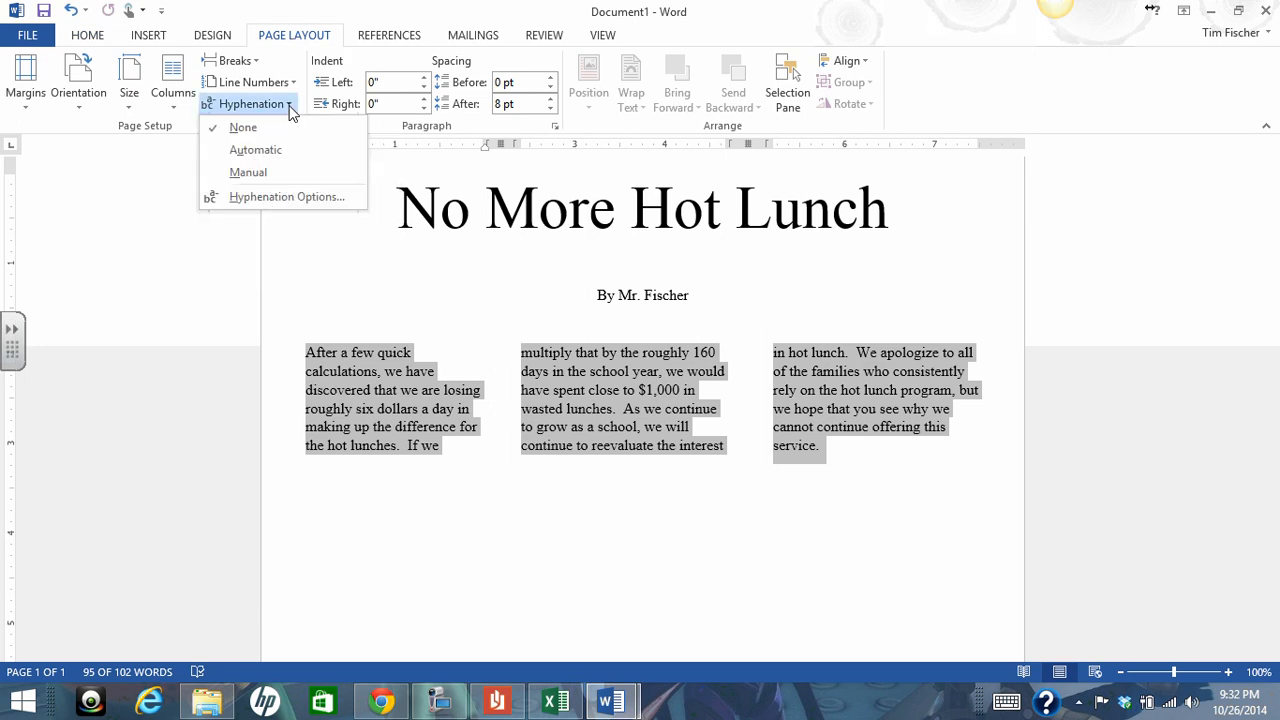
left_click(253, 159)
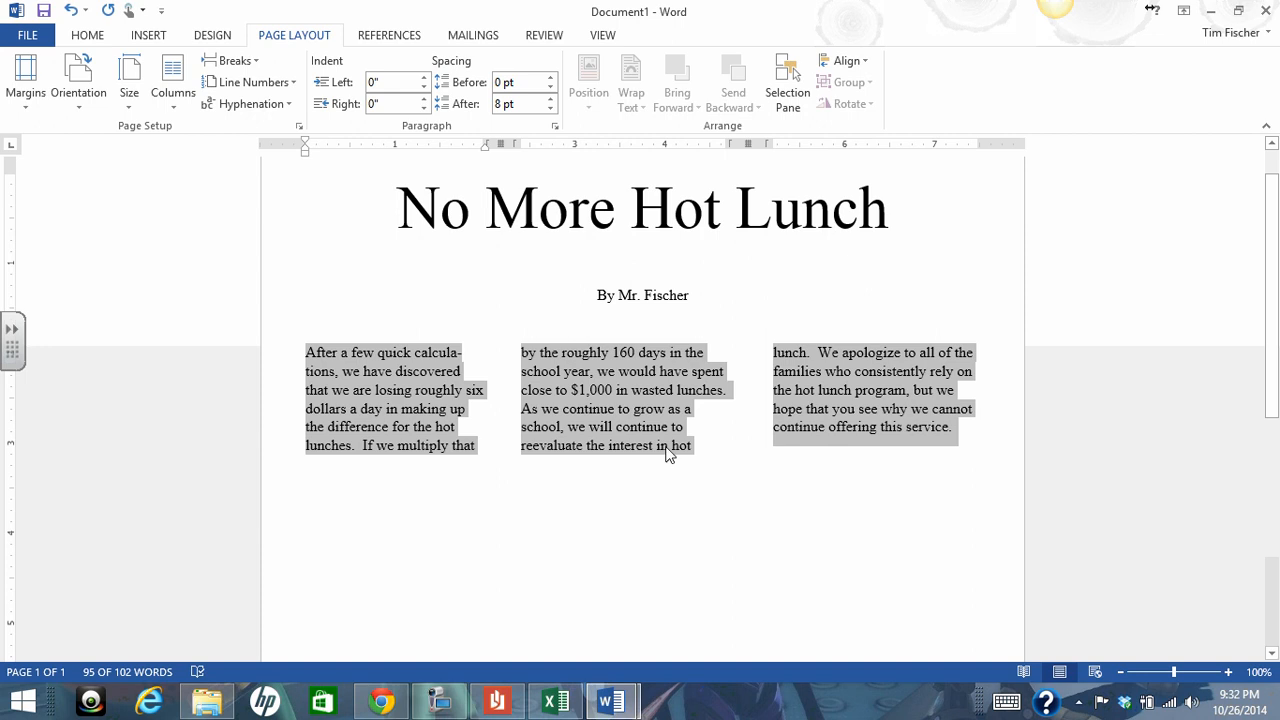
left_click(750, 462)
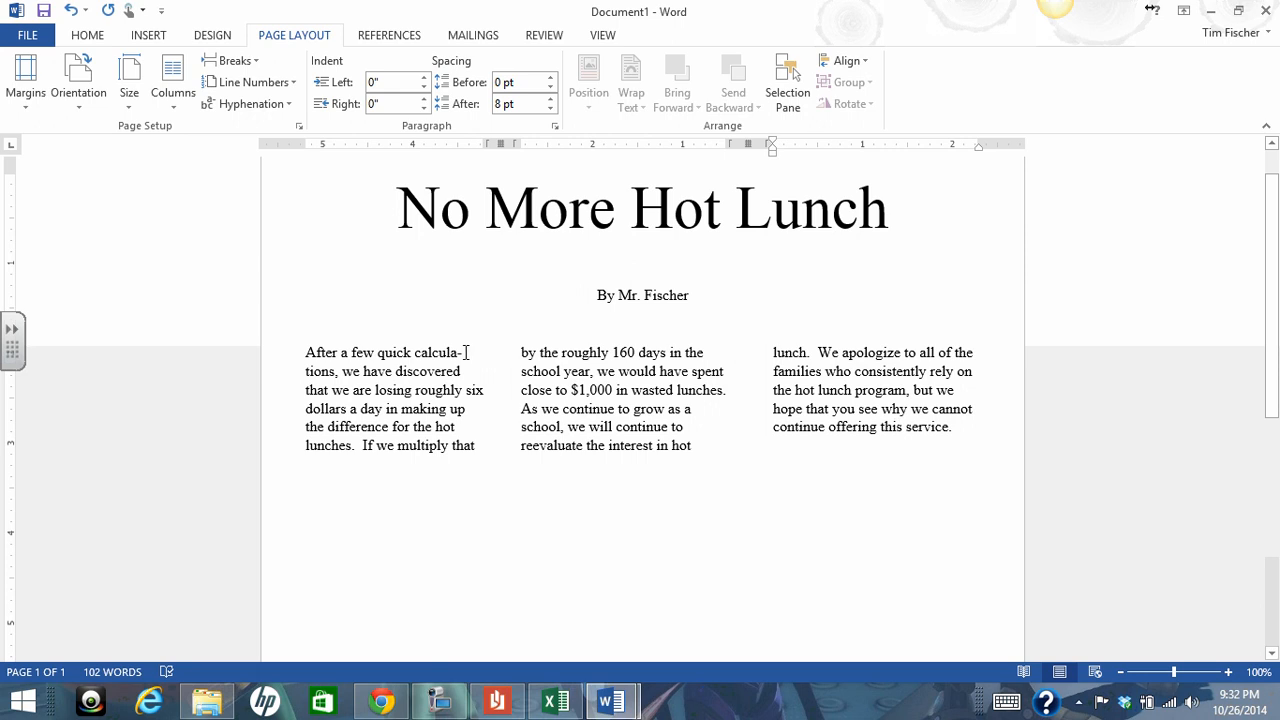
left_click_drag(337, 372, 413, 360)
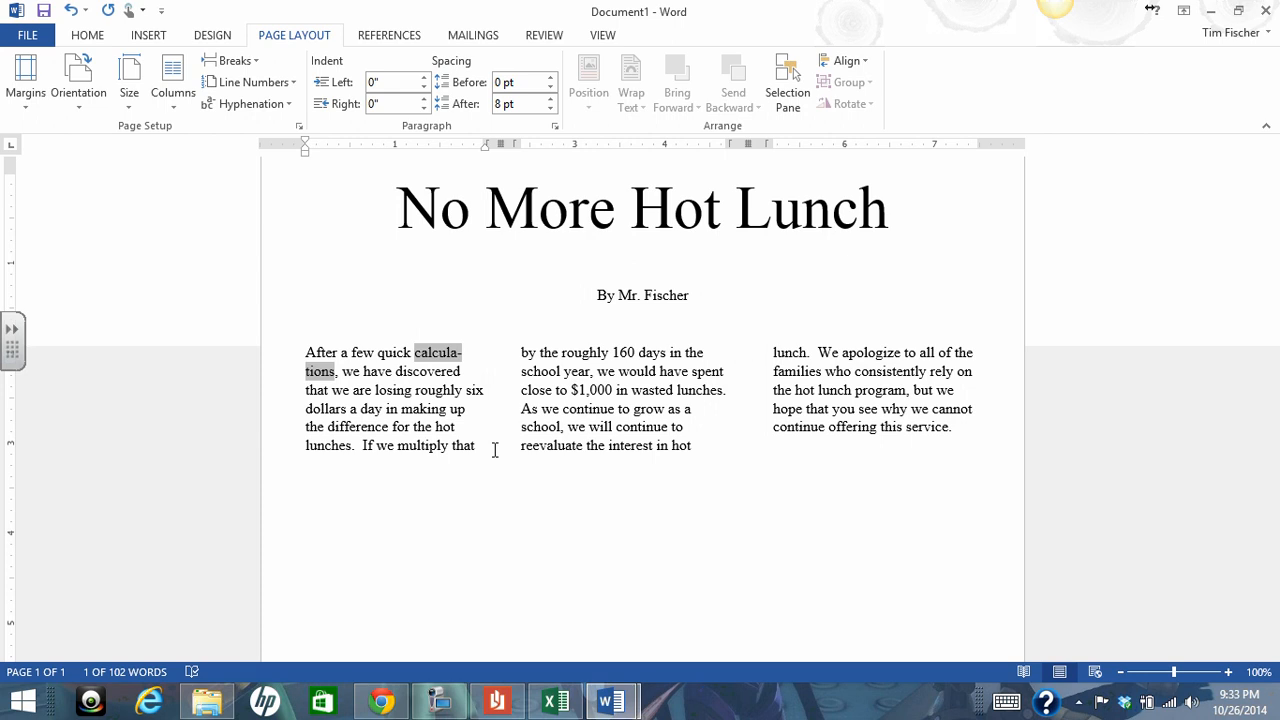
left_click(704, 450)
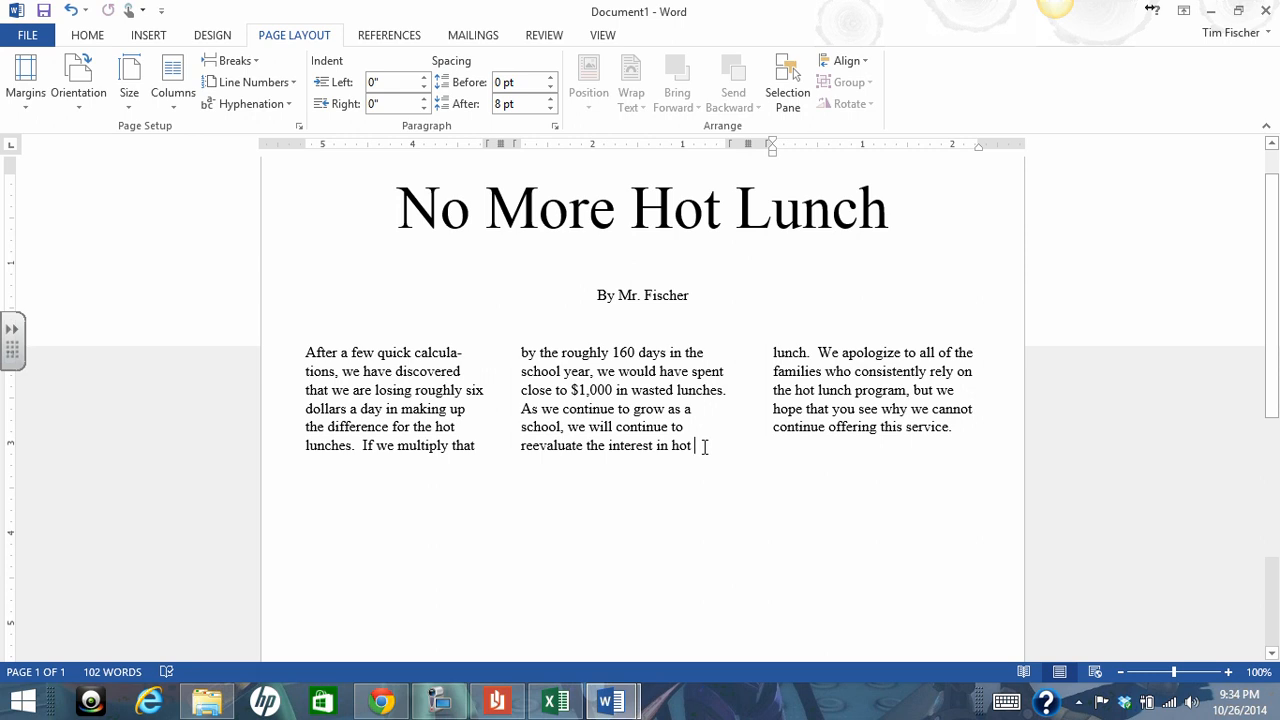
scroll(704, 447, "up", 1)
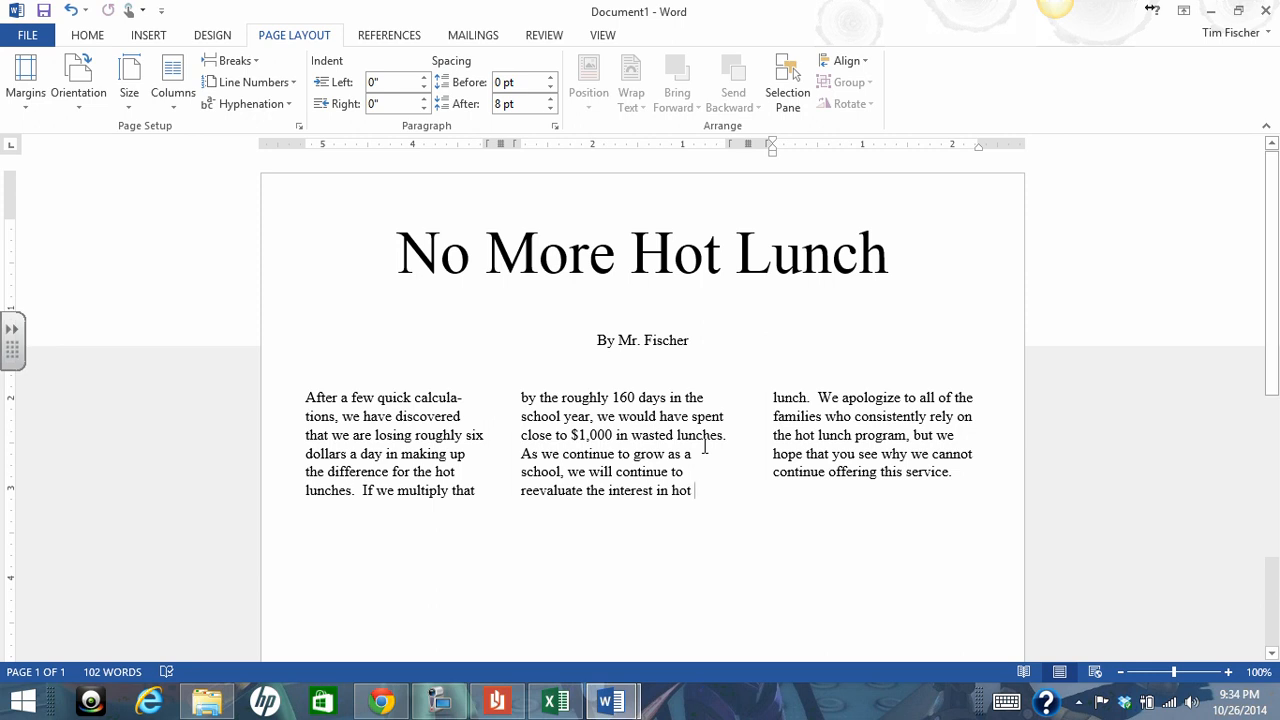
Review the Word 3 Rubric's criteria for the title format, page margins, title spacing and name line
left_click(440, 701)
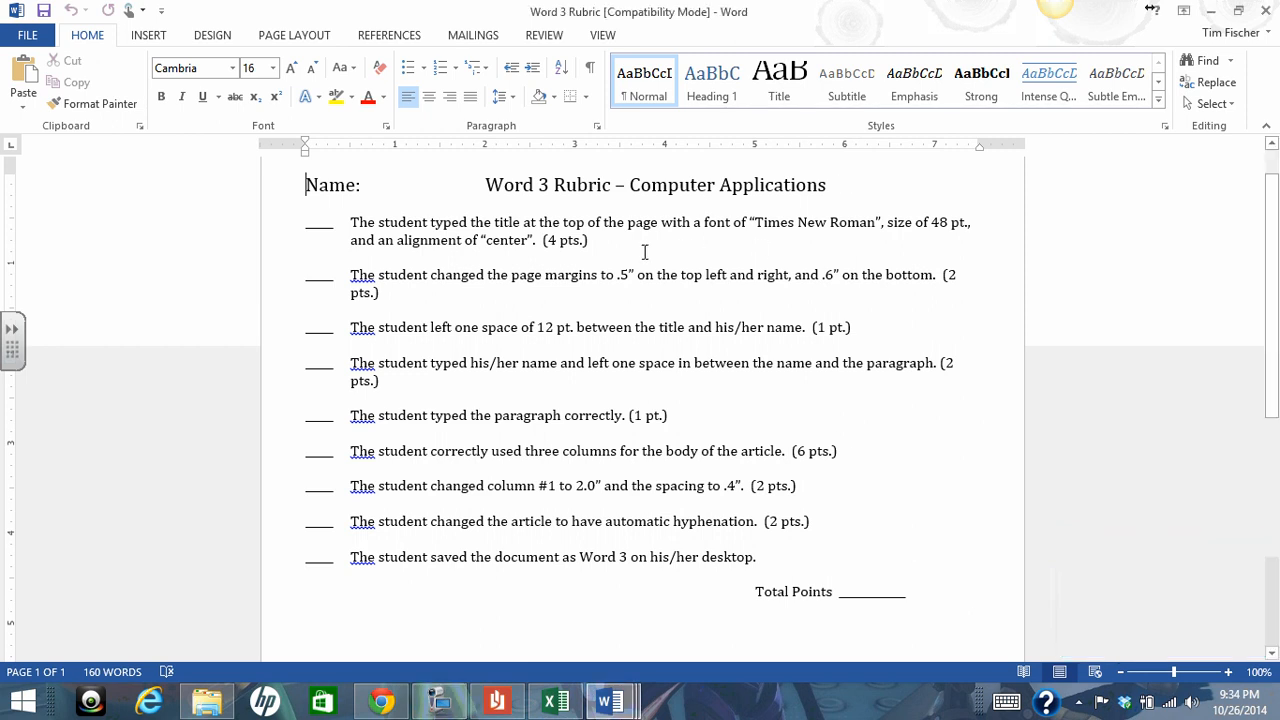
left_click_drag(766, 222, 972, 223)
left_click(503, 242)
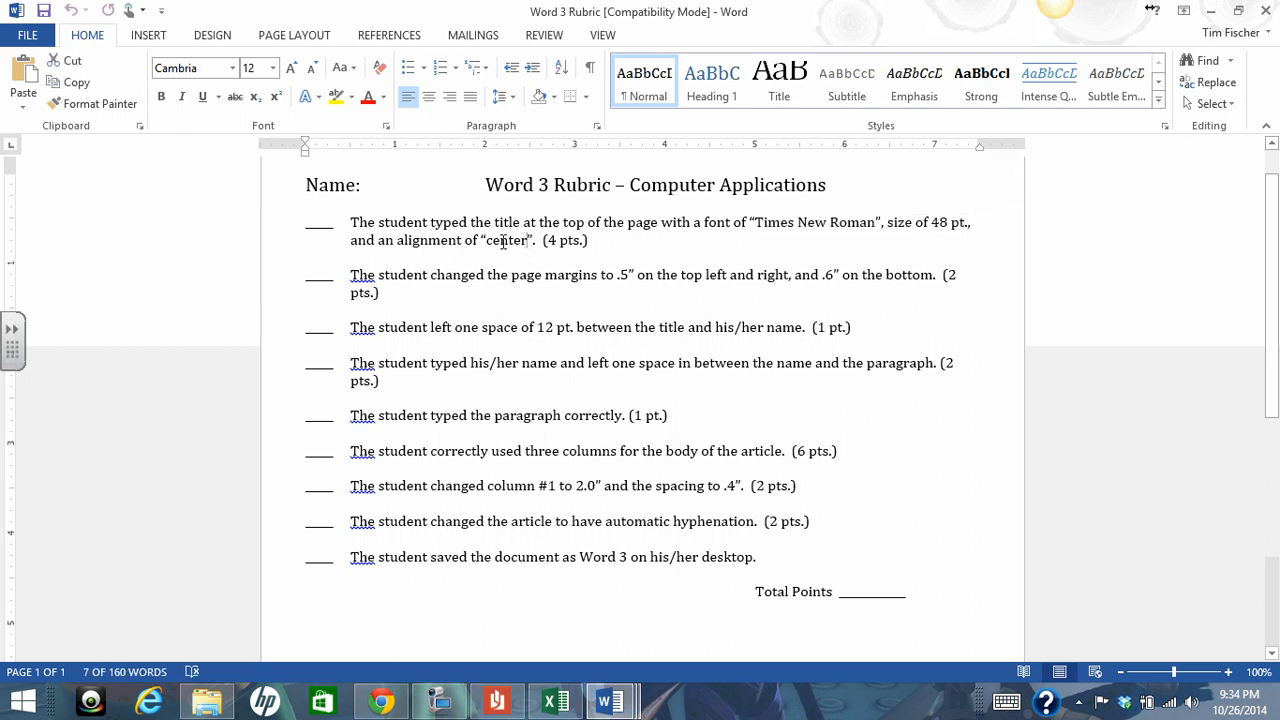
double_click(503, 242)
left_click_drag(546, 277, 636, 277)
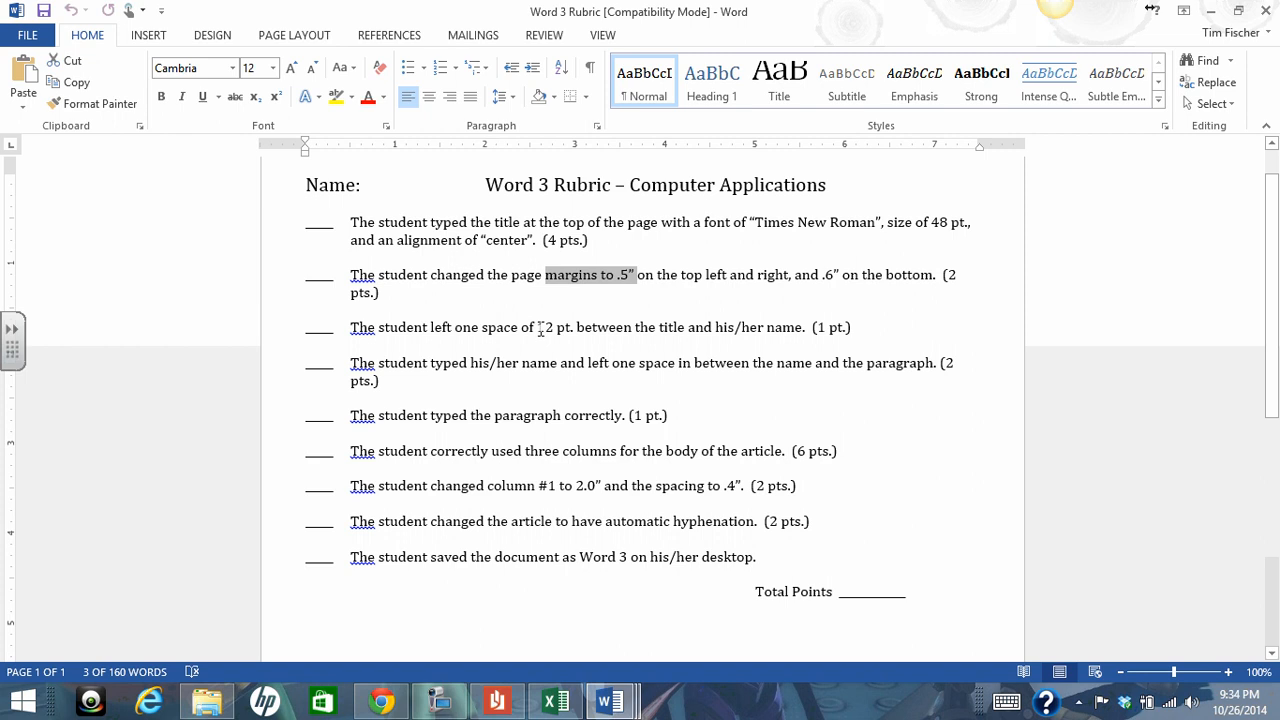
left_click_drag(538, 328, 634, 328)
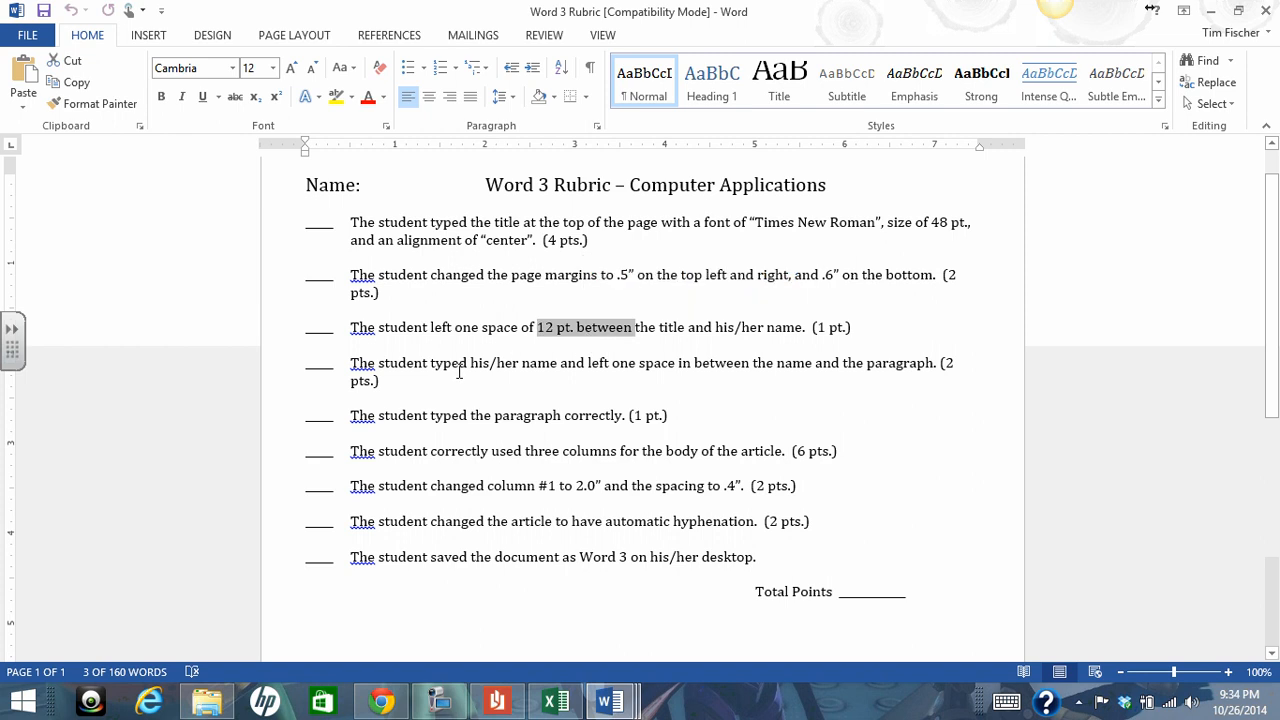
left_click_drag(464, 367, 610, 366)
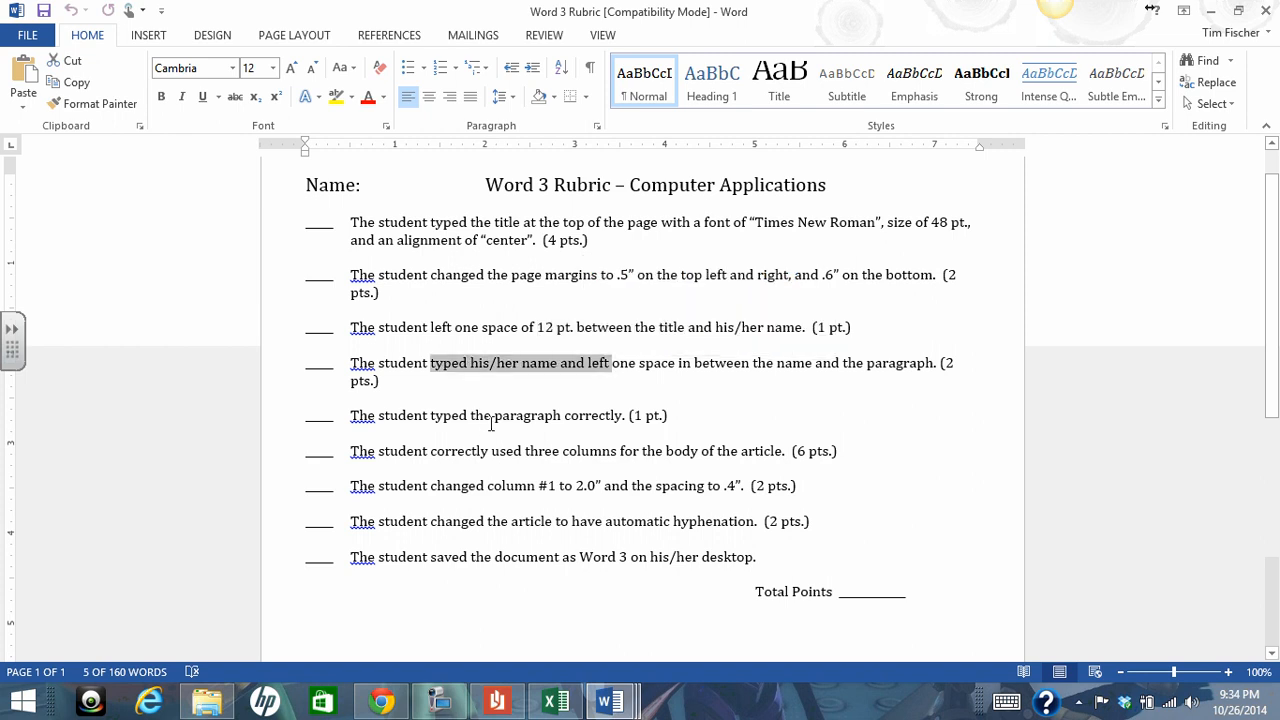
Review the rubric's criteria for the paragraph, three columns, column width and spacing, automatic hyphenation and saving location
left_click_drag(491, 417, 624, 418)
left_click_drag(491, 452, 698, 452)
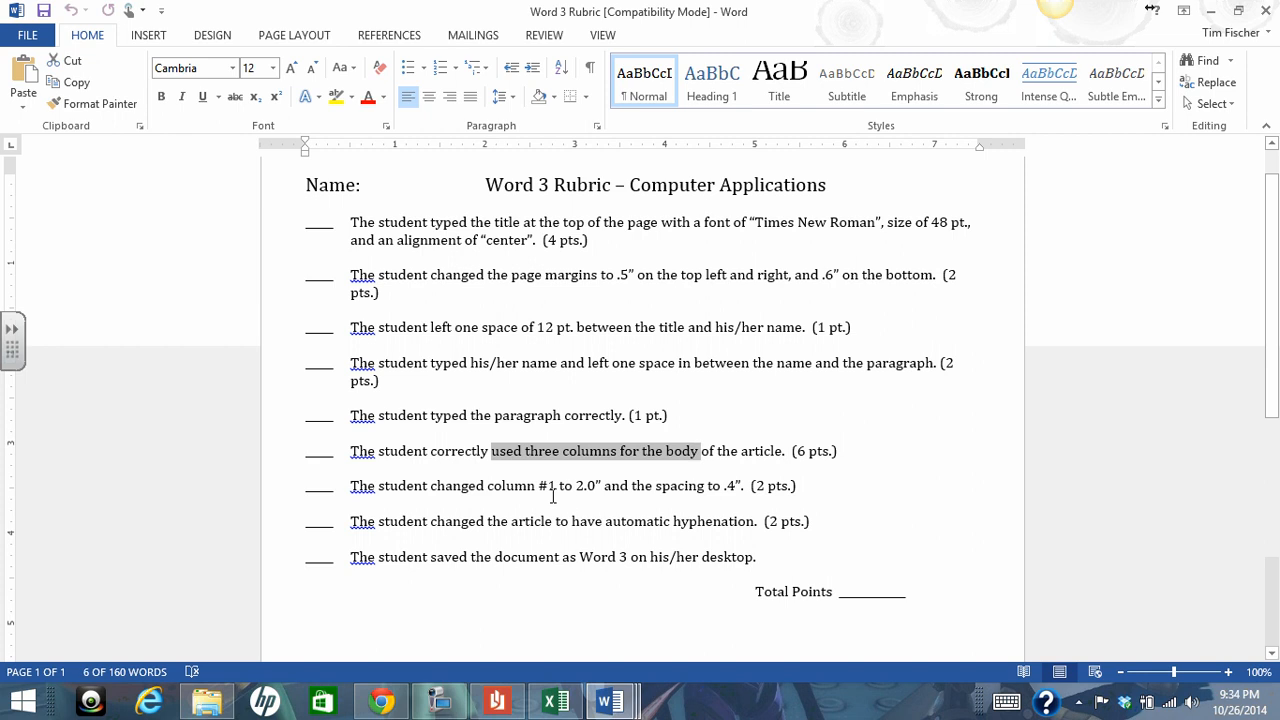
left_click_drag(431, 487, 734, 487)
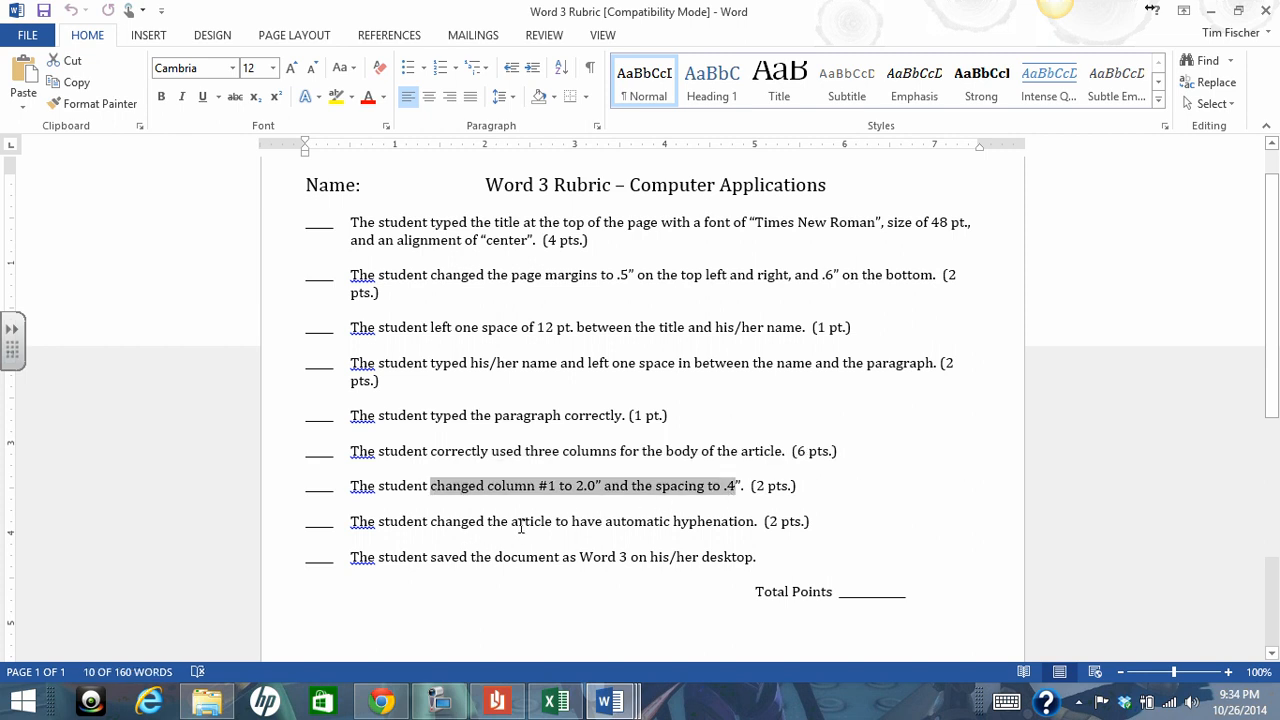
left_click_drag(513, 524, 754, 523)
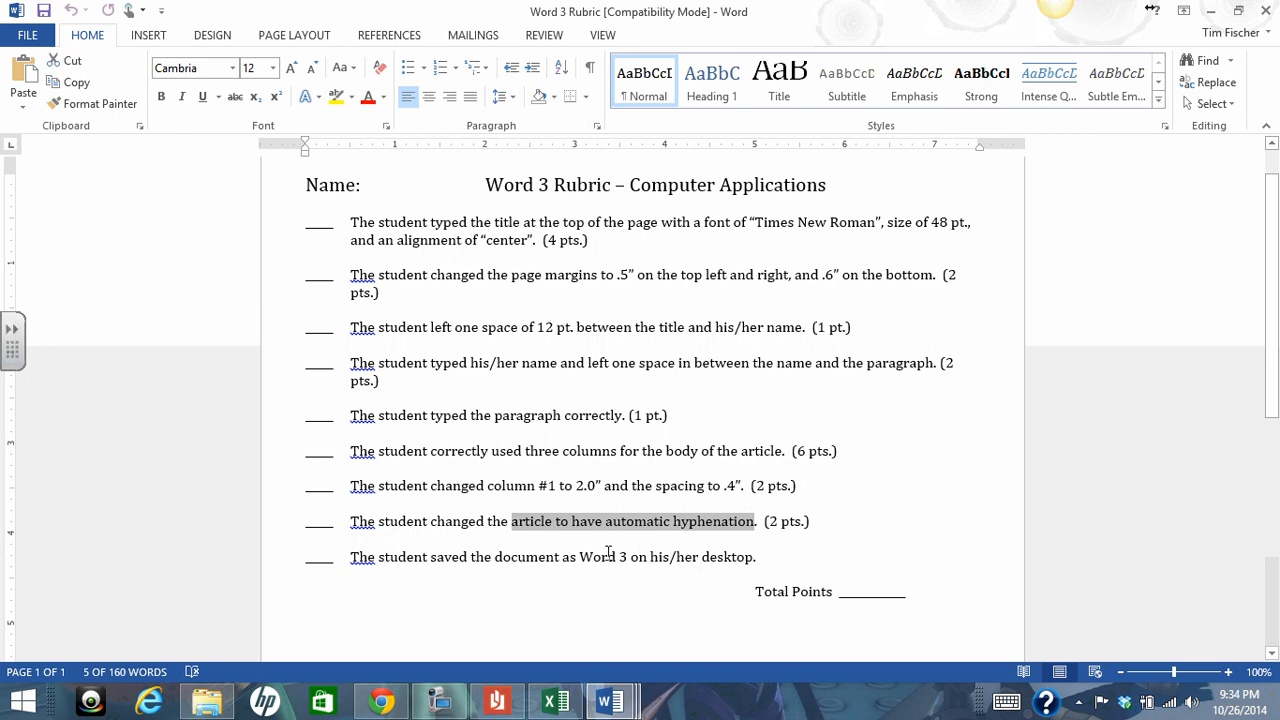
left_click(749, 559)
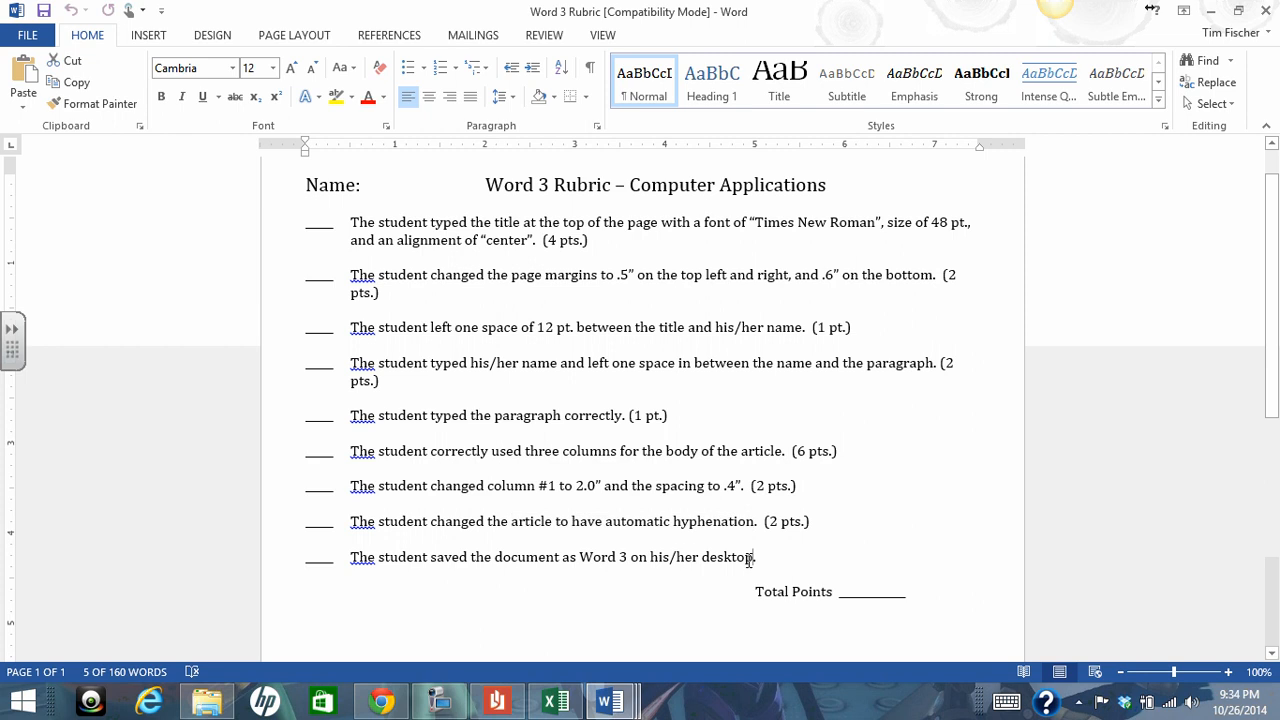
left_click_drag(750, 560, 652, 562)
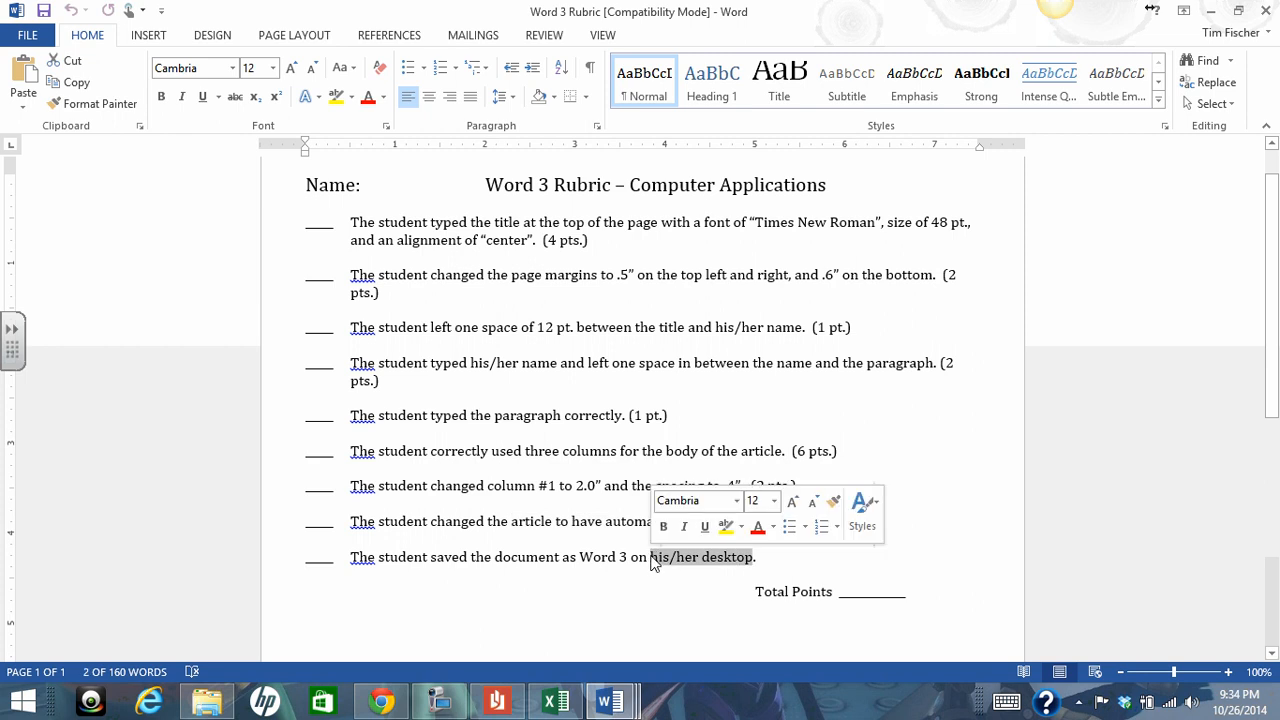
mouse_move(383, 710)
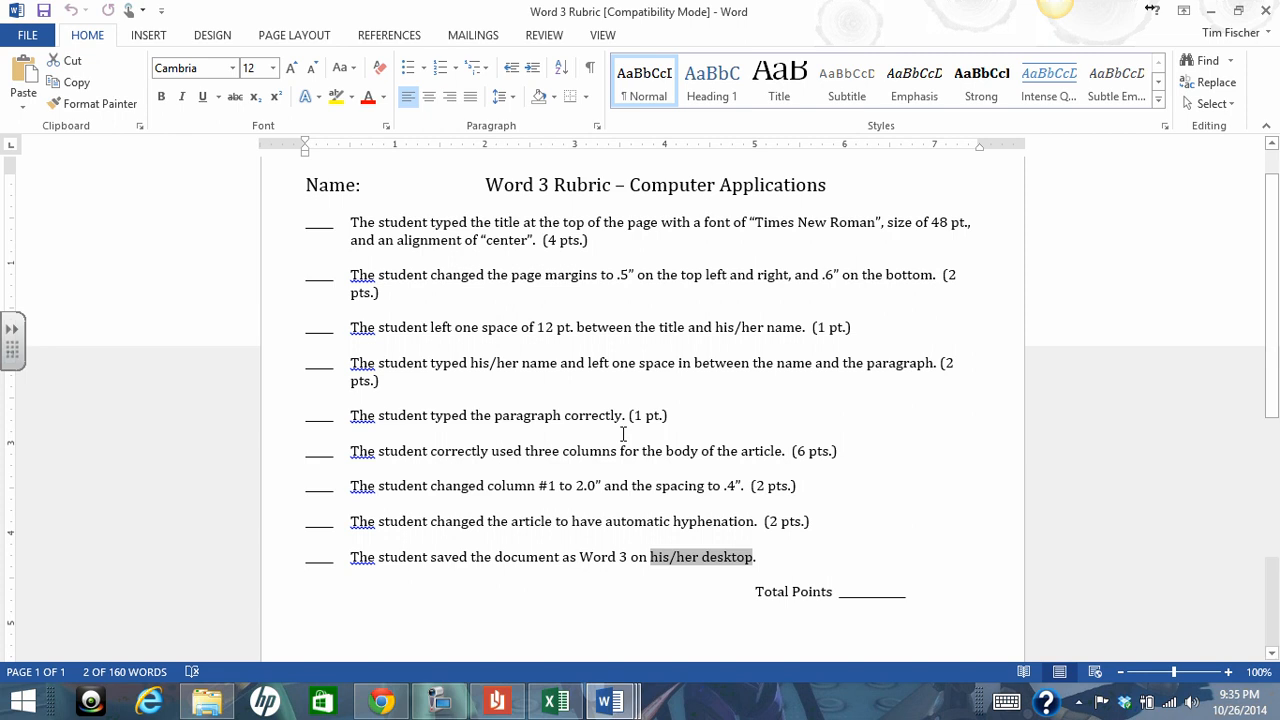
left_click(680, 418)
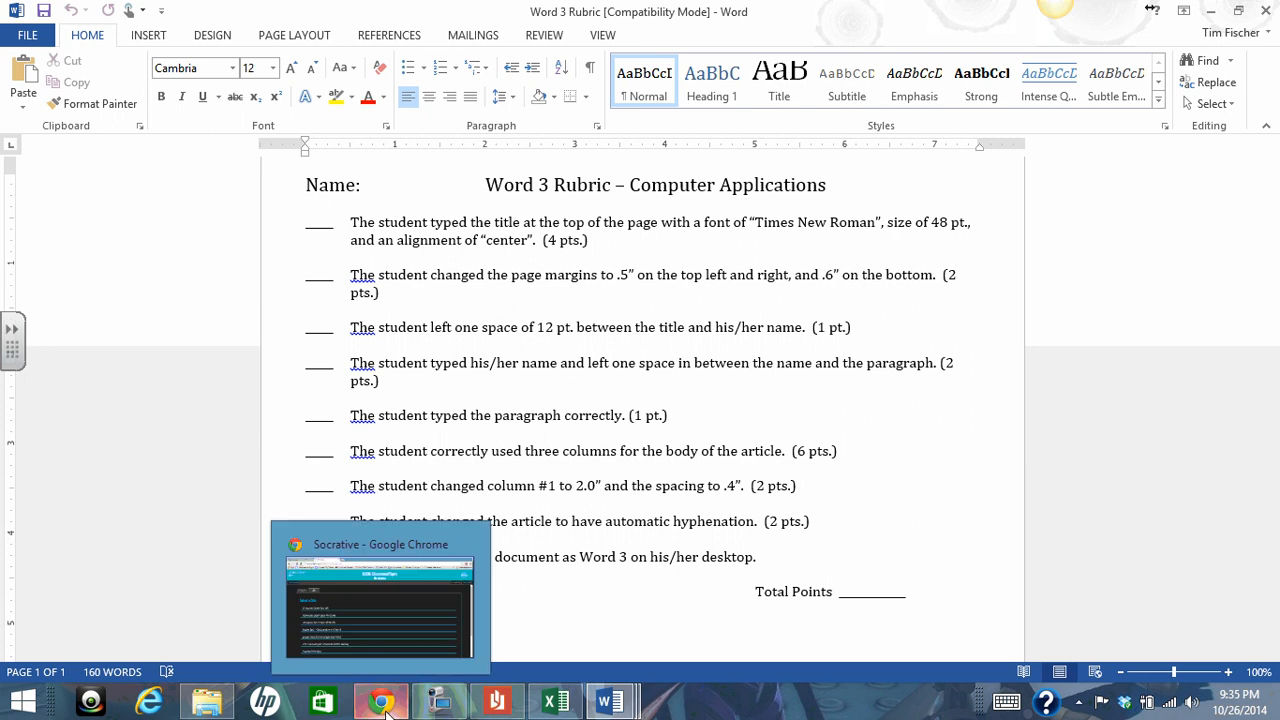
left_click(440, 703)
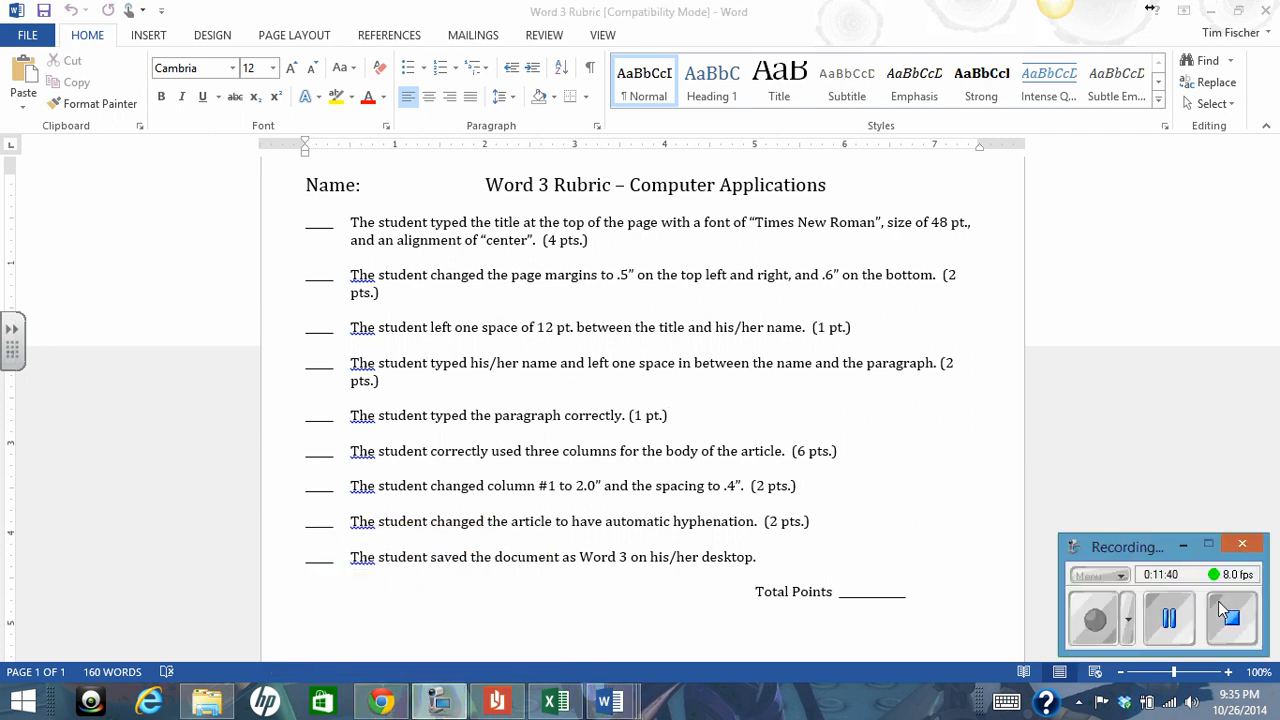